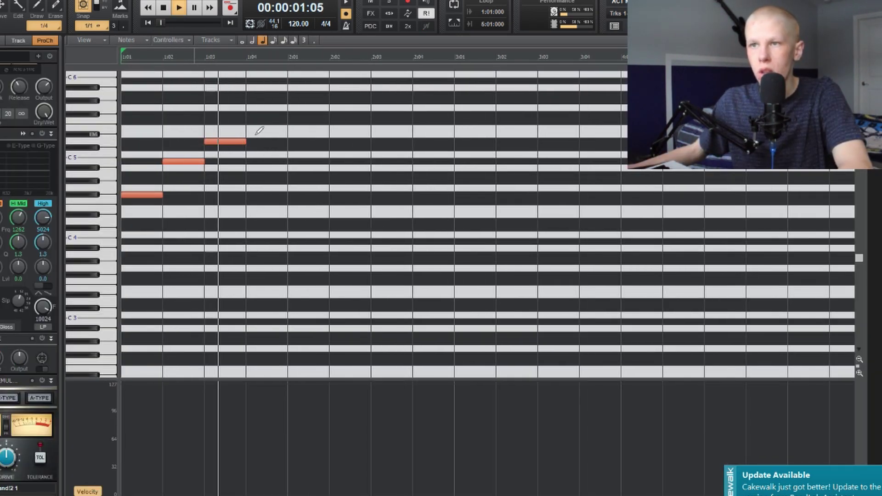
Step: Set snap to 1/4 Triplet and shrink all three notes to triplet length
key("space")
key("ctrl+a")
left_click(303, 40)
left_click_drag(246, 142, 206, 141)
key("space")
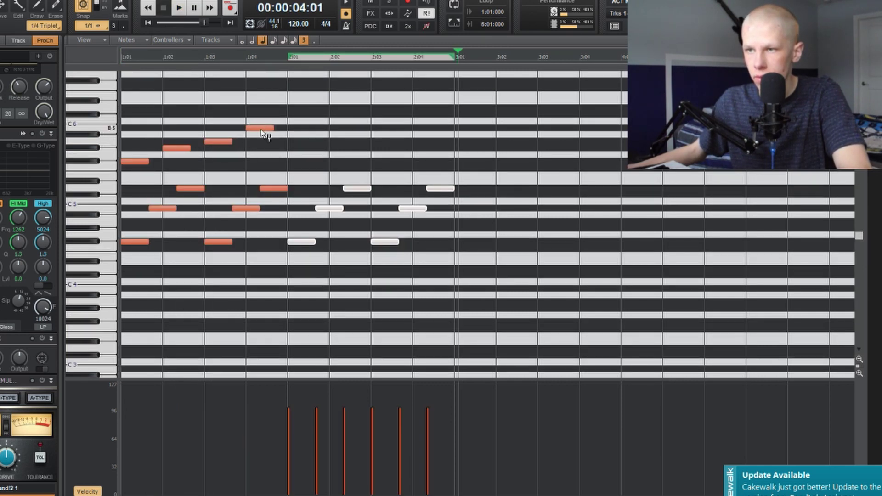
Step: Raise one note a few semitones, audition the pattern, and switch to the Smart tool
left_click_drag(262, 133, 261, 116)
key("w")
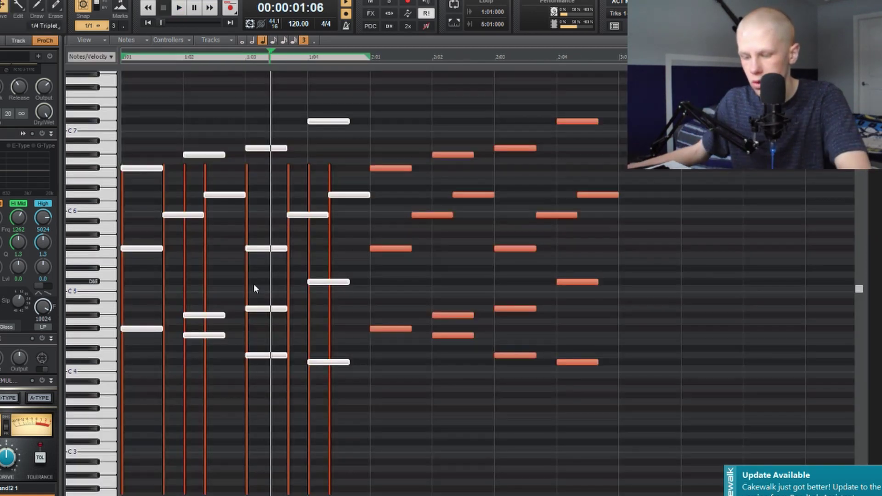
key("w")
key("t")
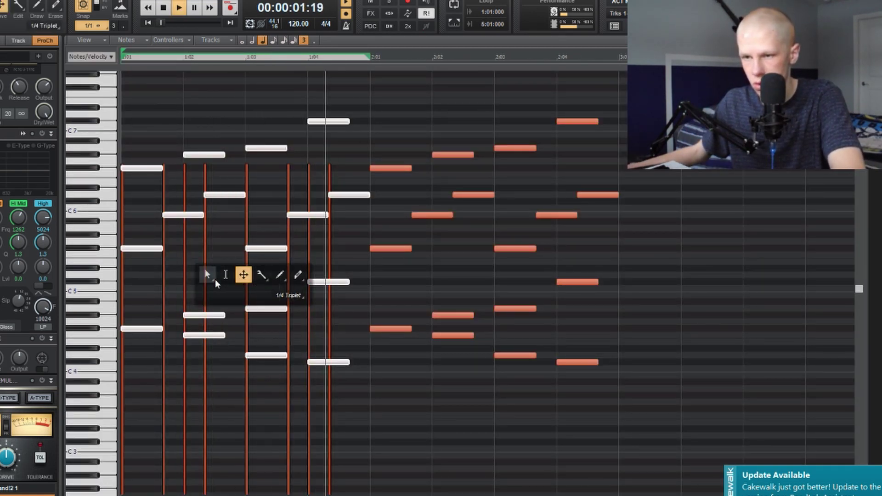
left_click(207, 275)
left_click(349, 250)
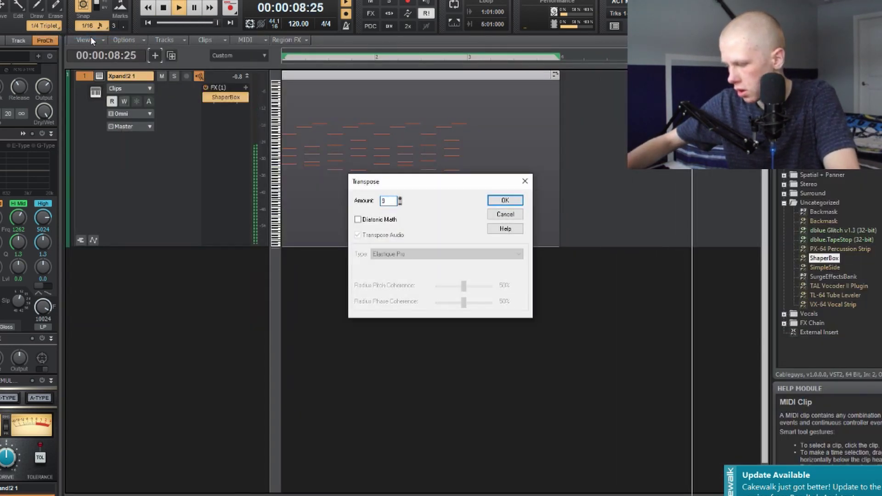
Step: Confirm the upward transpose, then record the processed melody as a take on track 2
key("Return")
key("w")
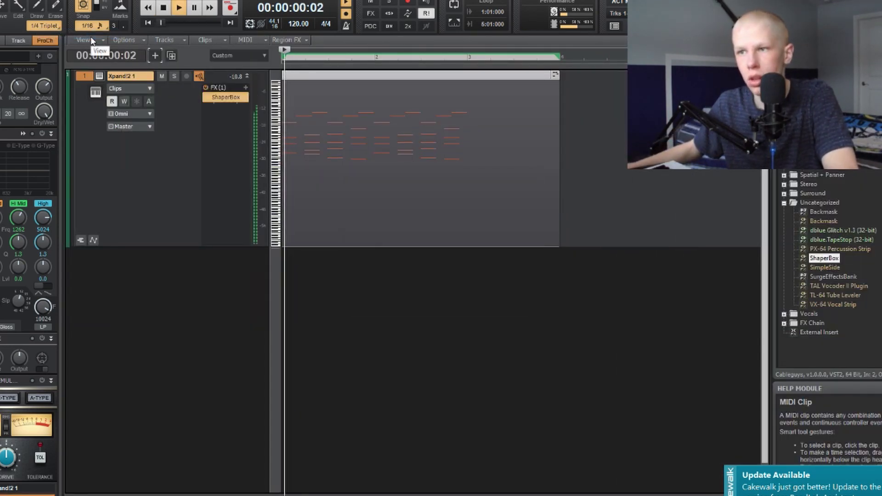
scroll(414, 143, "down", 2)
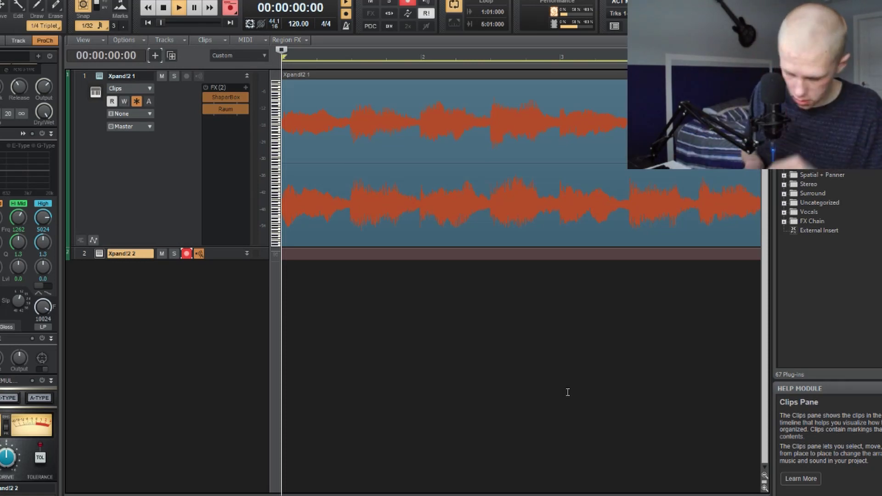
key("r")
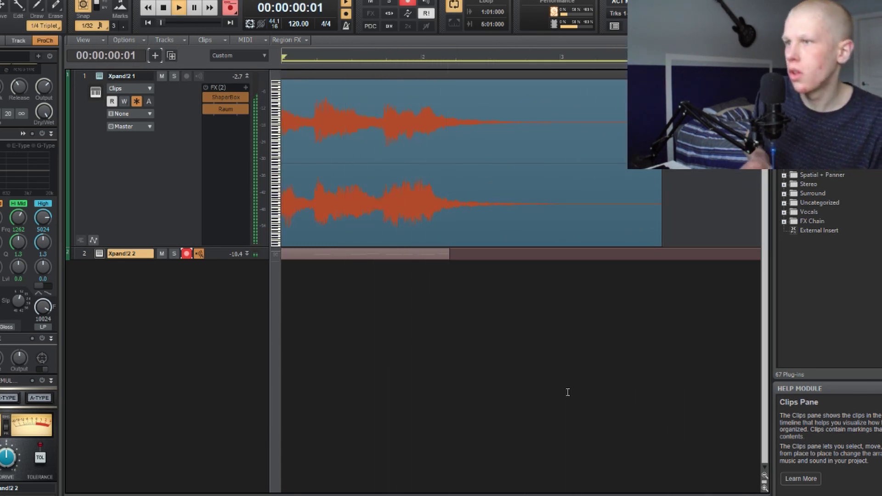
key("space")
key("space")
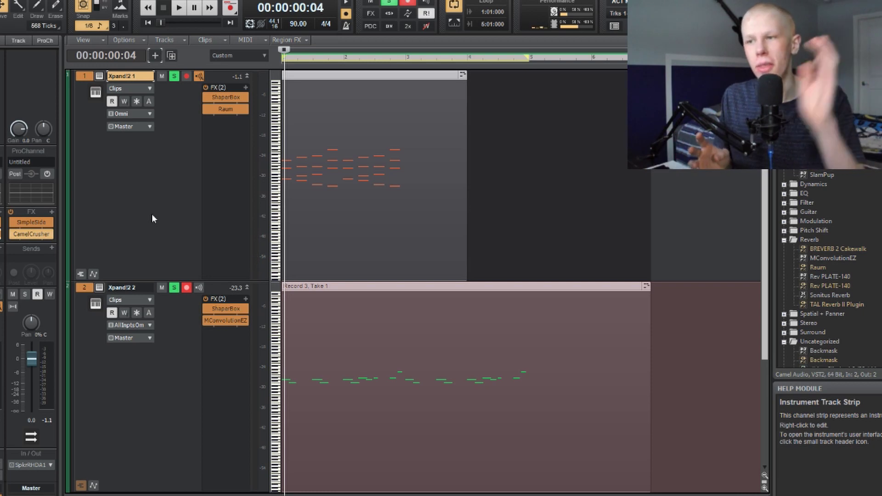
Step: Arm track 3, record a melody take onto it, then play back all layered tracks
key("space")
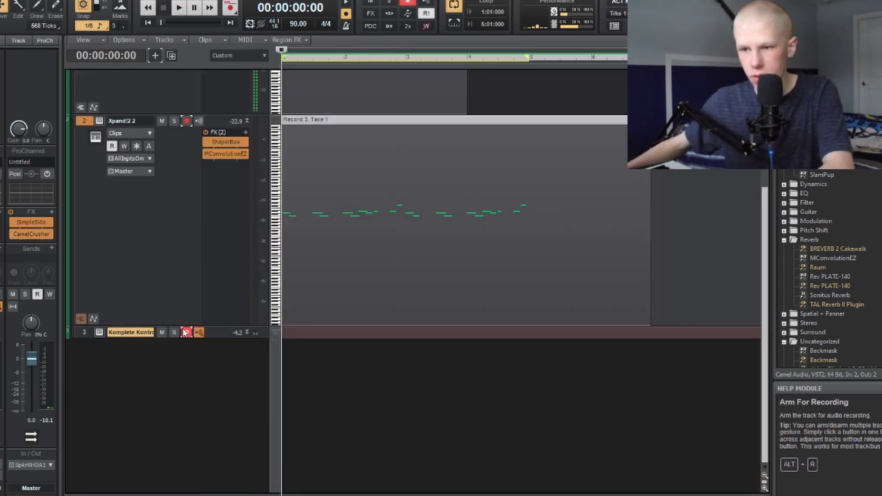
left_click(186, 332)
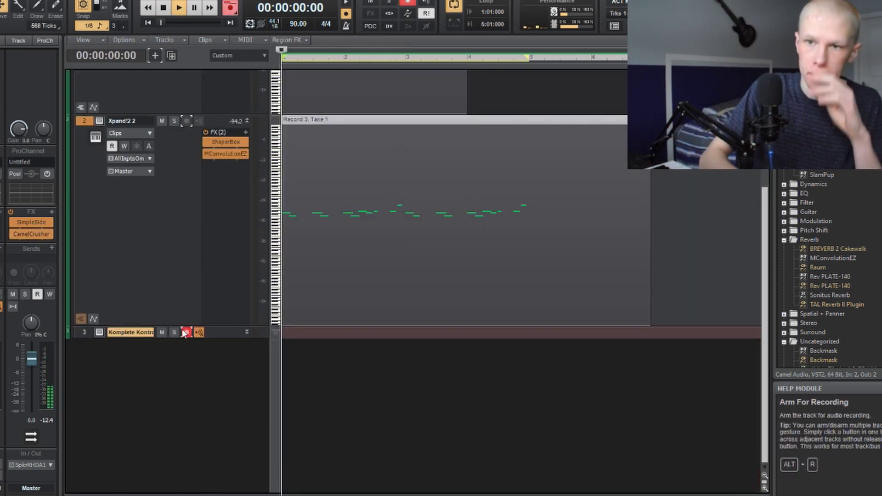
key("r")
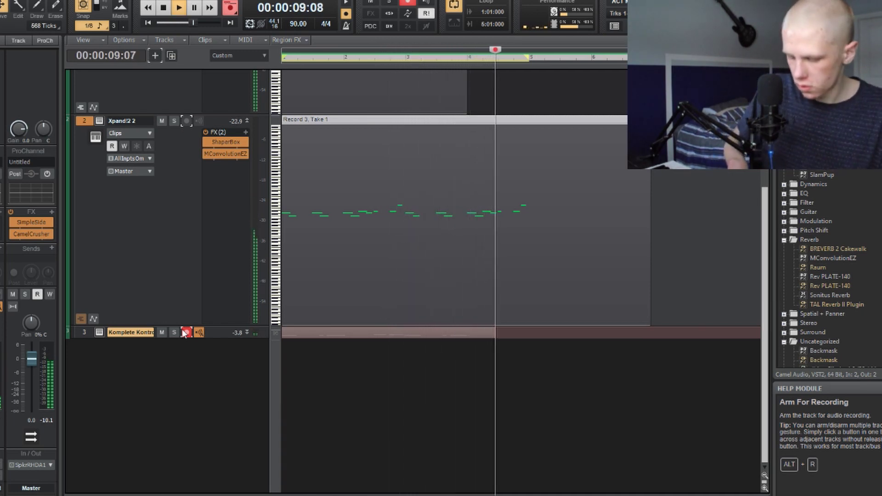
key("w")
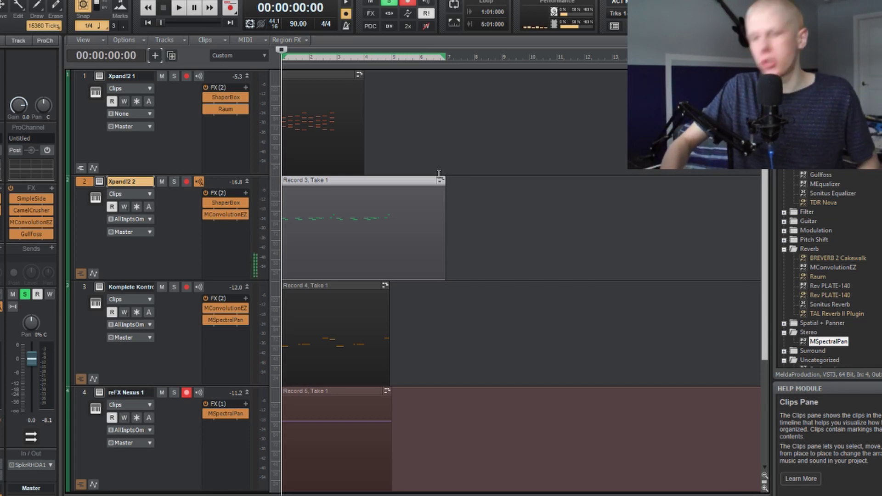
key("space")
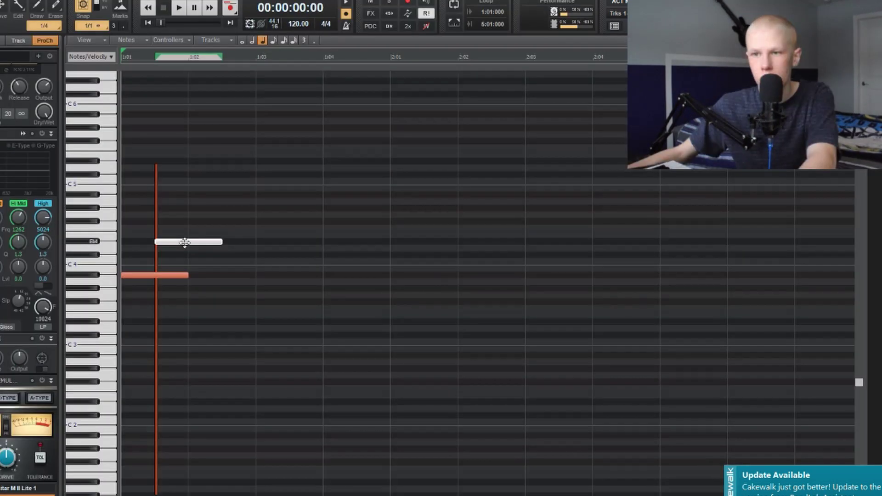
Step: Draw a note on the C4 row and move it down to G3
key("space")
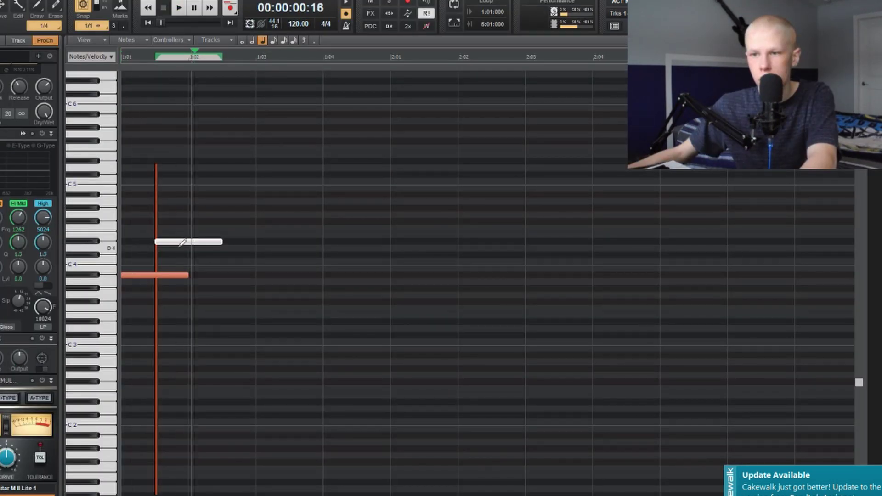
left_click(157, 262)
key("space")
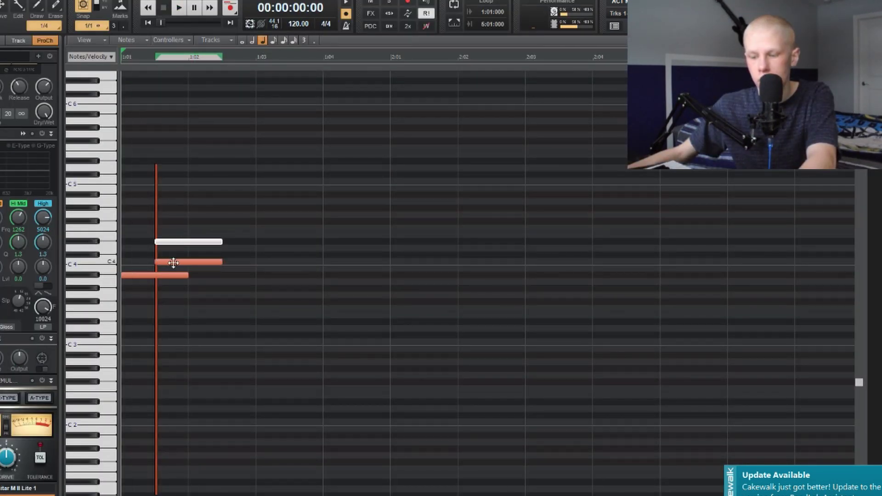
key("space")
key("space")
left_click_drag(173, 262, 183, 288)
key("space")
key("space")
Step: Switch to the Draw tool and raise a note from C4 to Eb4
left_click(183, 242)
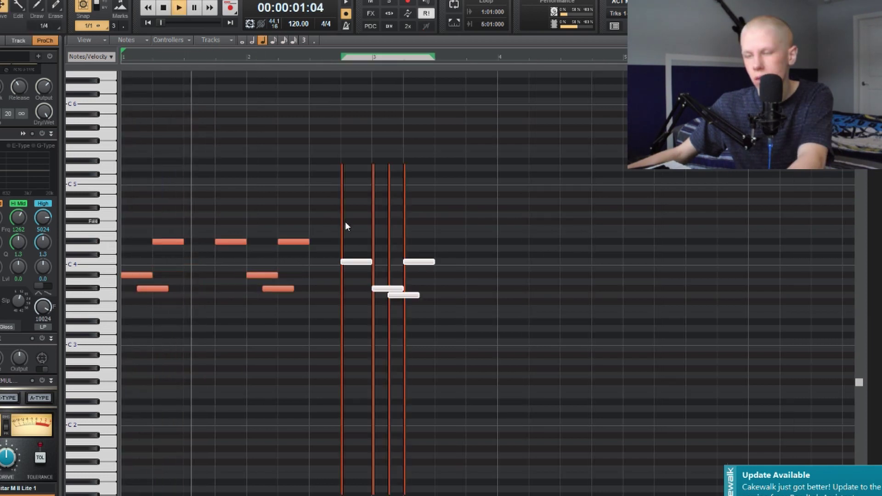
key("t")
left_click(277, 205)
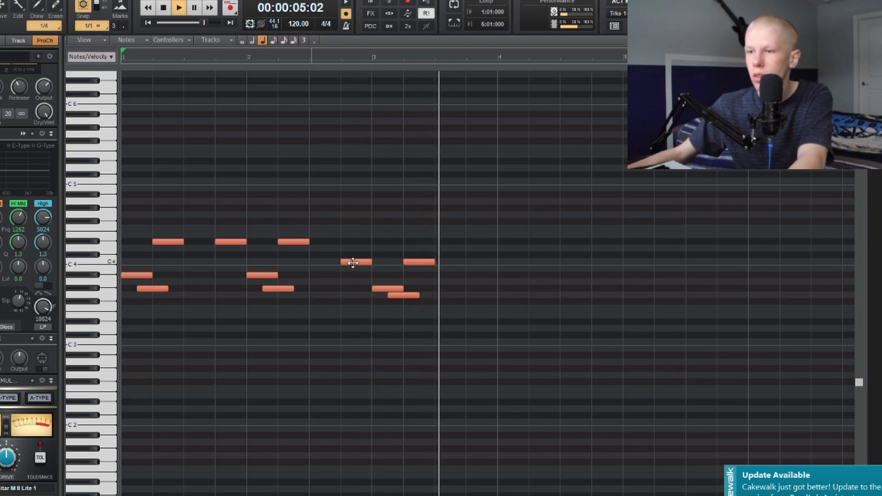
left_click_drag(353, 262, 356, 244)
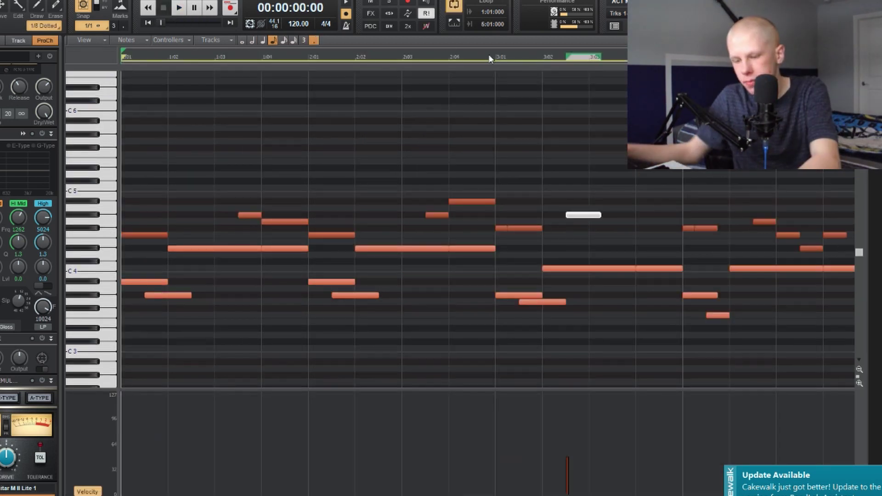
key("space")
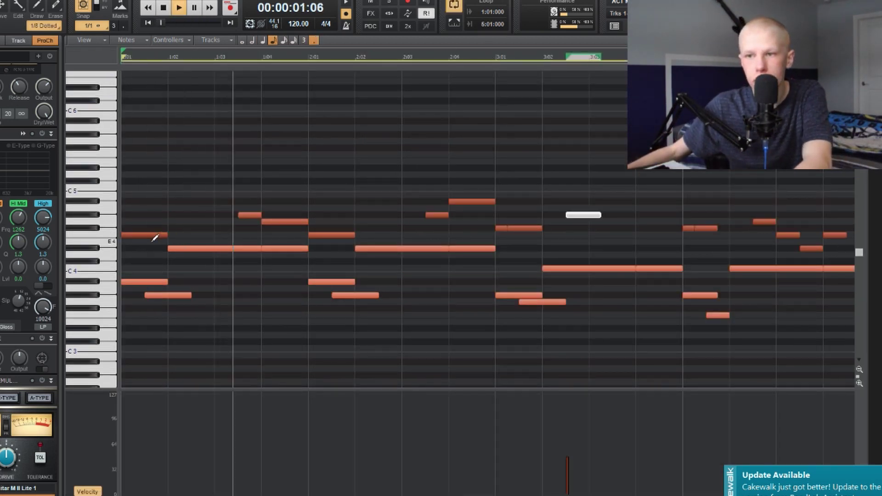
Step: Delete the short stray note near bar 4 using the Select tool
scroll(256, 204, "down", 1)
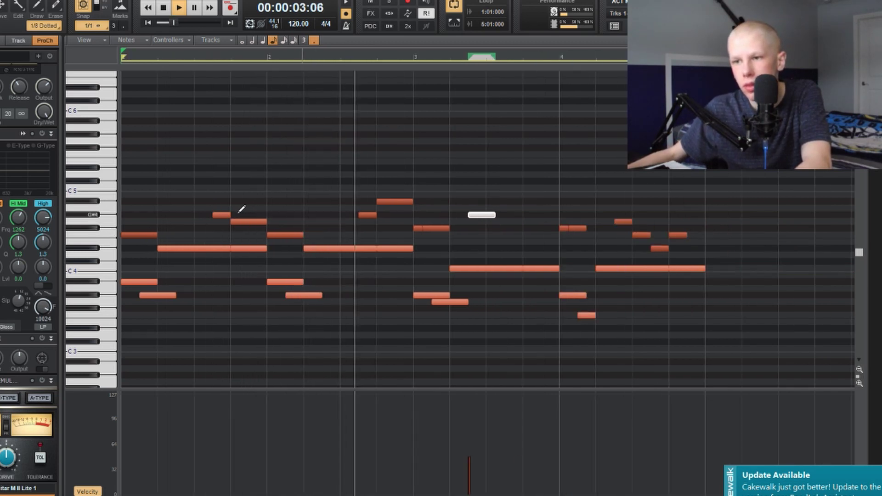
key("t")
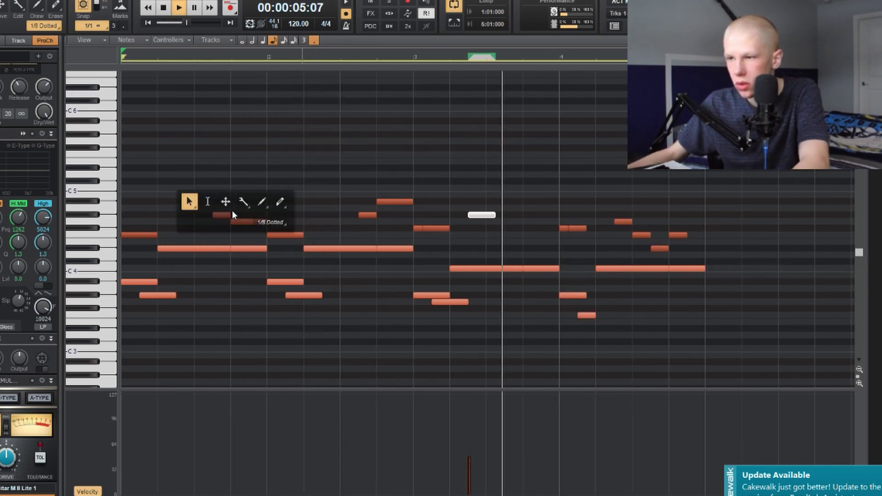
left_click(206, 201)
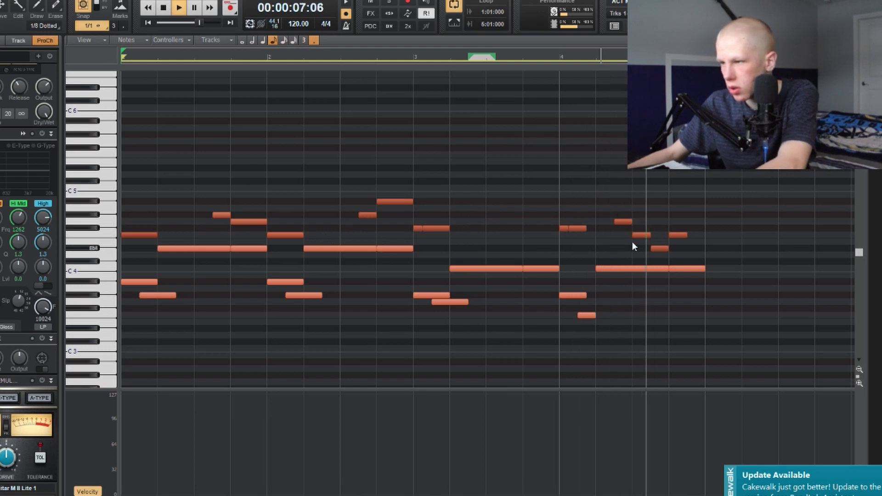
left_click(624, 222)
key("Delete")
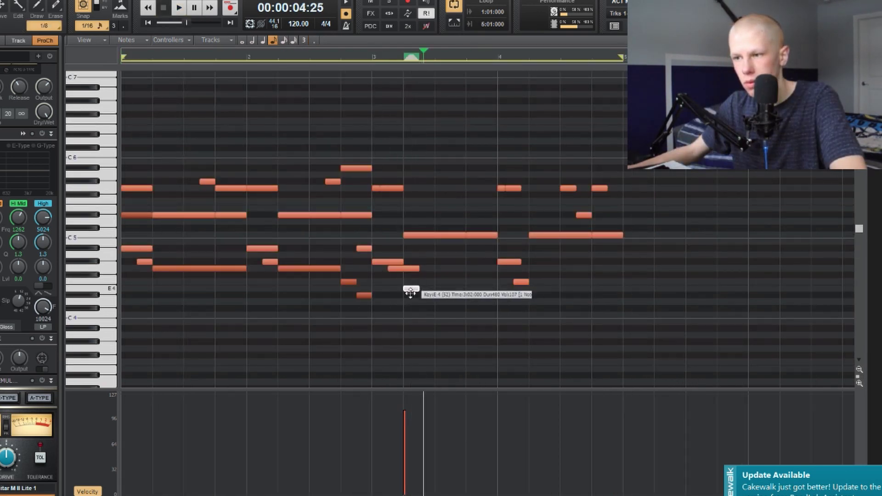
Step: Lengthen a note to a dotted half and play the melody back
left_click_drag(411, 295, 498, 295)
key("space")
scroll(371, 281, "down", 2)
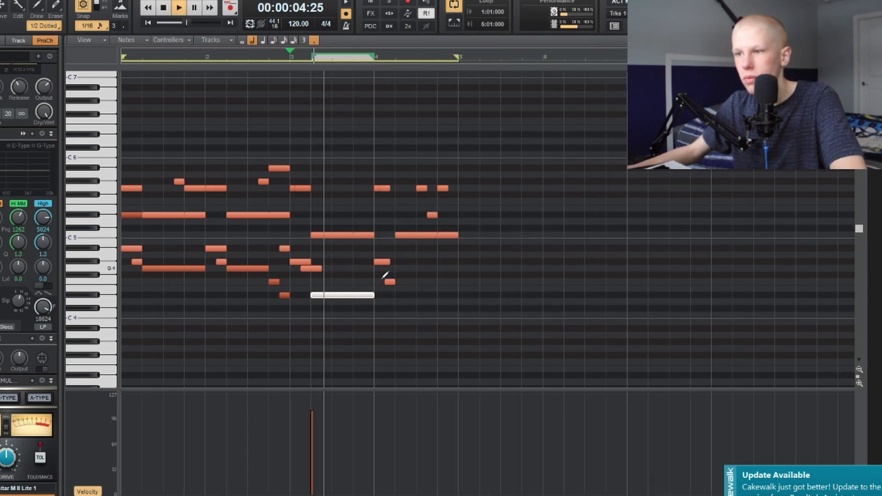
scroll(378, 294, "up", 3)
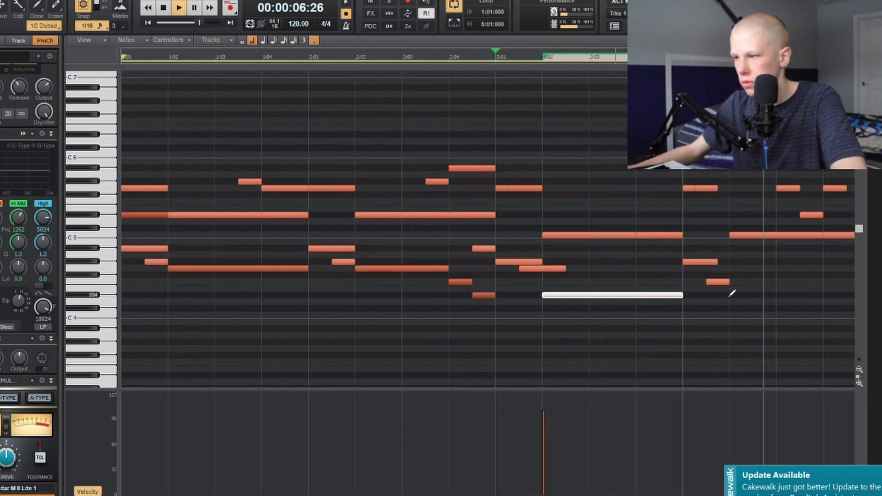
scroll(655, 284, "down", 2)
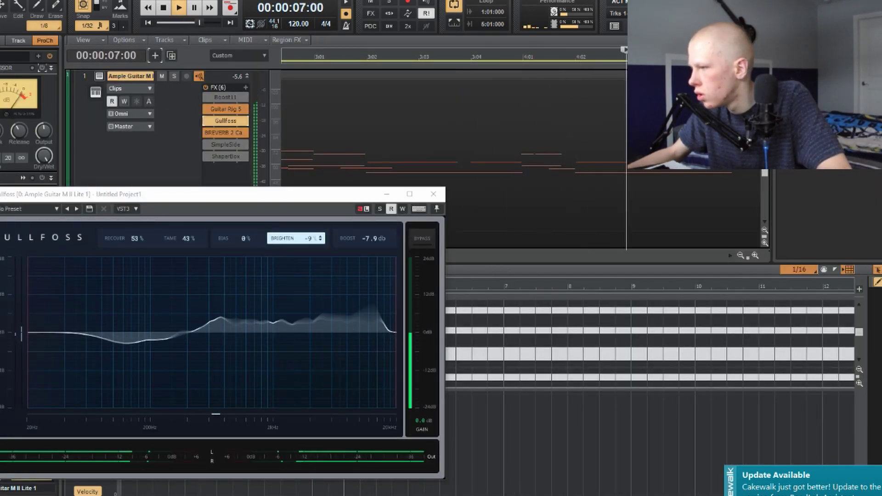
Step: Check the grid duration options and expand the piano roll to fill the workspace
key("w")
left_click(835, 270)
left_click(772, 302)
double_click(625, 276)
left_click(259, 191)
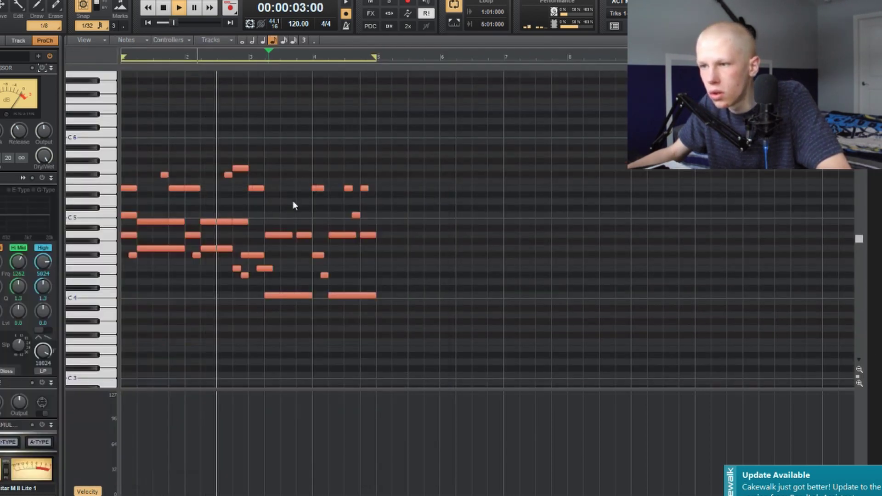
Step: Select all the notes and open Transpose from the note processing menu
key("space")
key("ctrl+a")
left_click(50, 1)
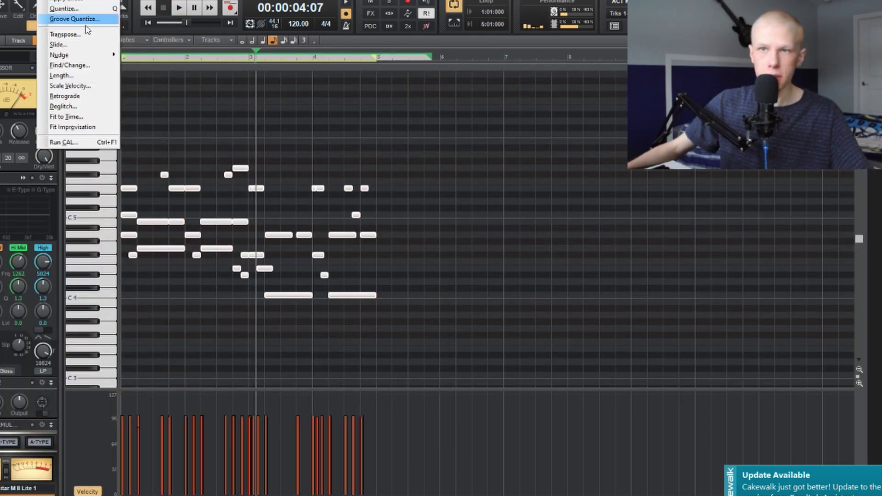
left_click(83, 33)
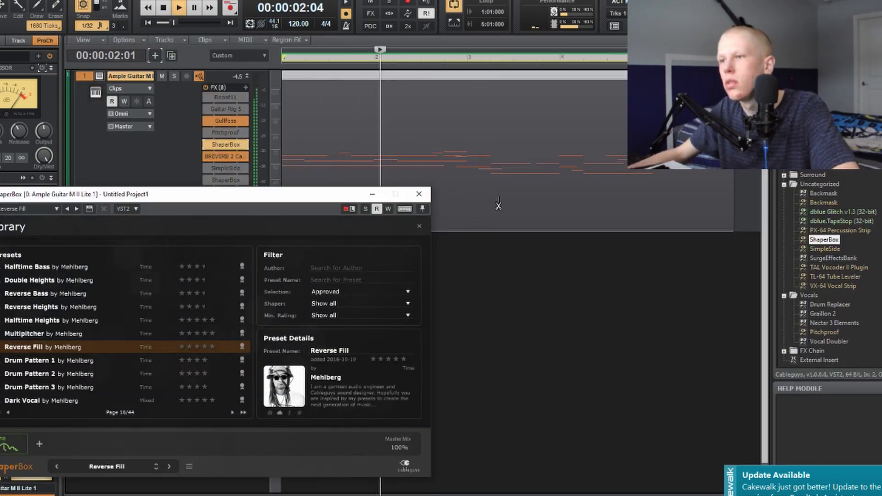
scroll(499, 197, "down", 3)
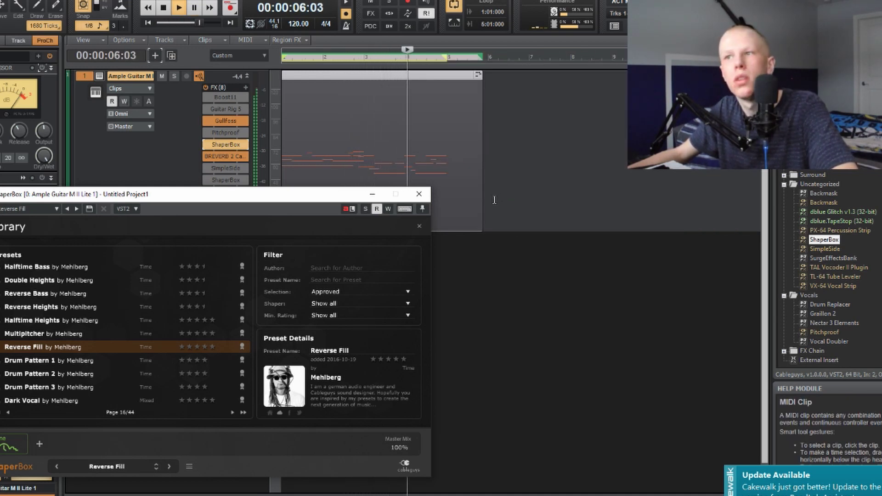
Step: Close the ShaperBox window, replay the melody, and freeze the Ample Guitar track
left_click(419, 194)
scroll(469, 193, "up", 2)
key("w")
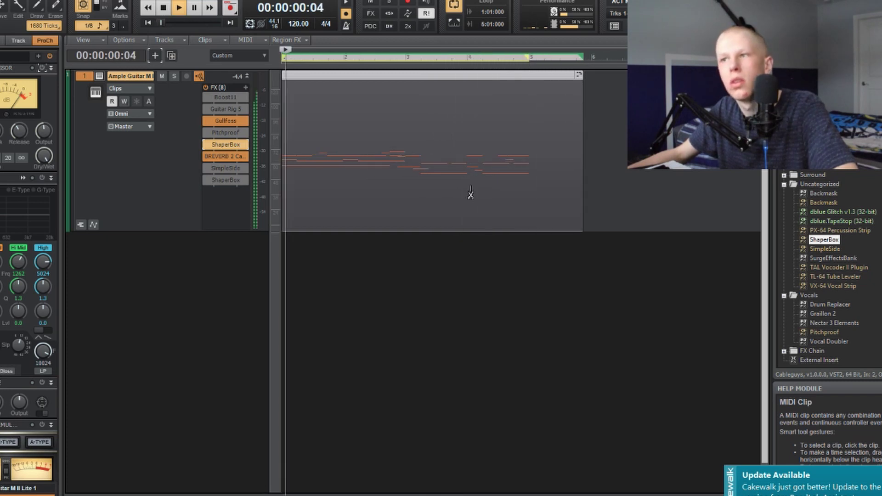
key("space")
left_click(164, 148)
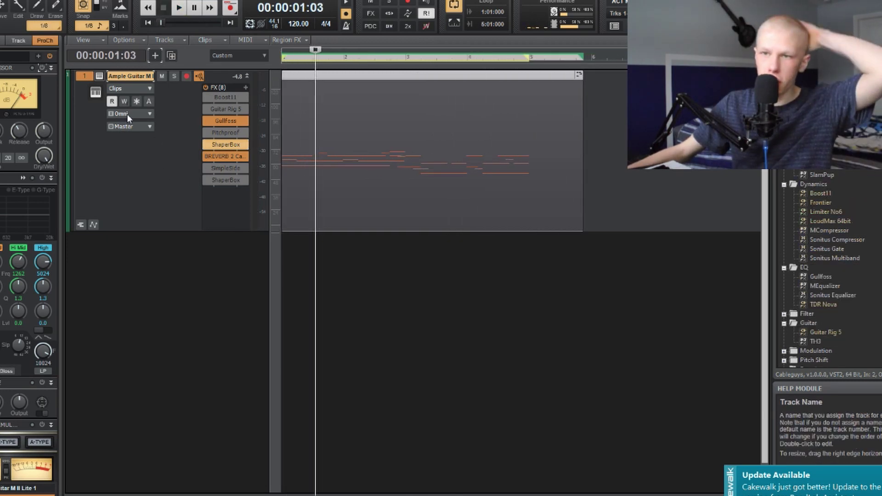
left_click(136, 101)
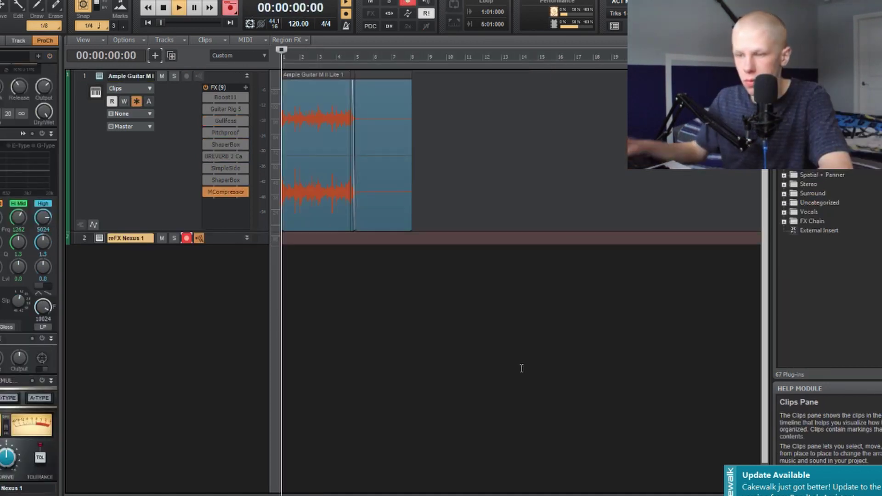
Step: Play the frozen guitar audio, replaying the bounced melody from the beginning
key("space")
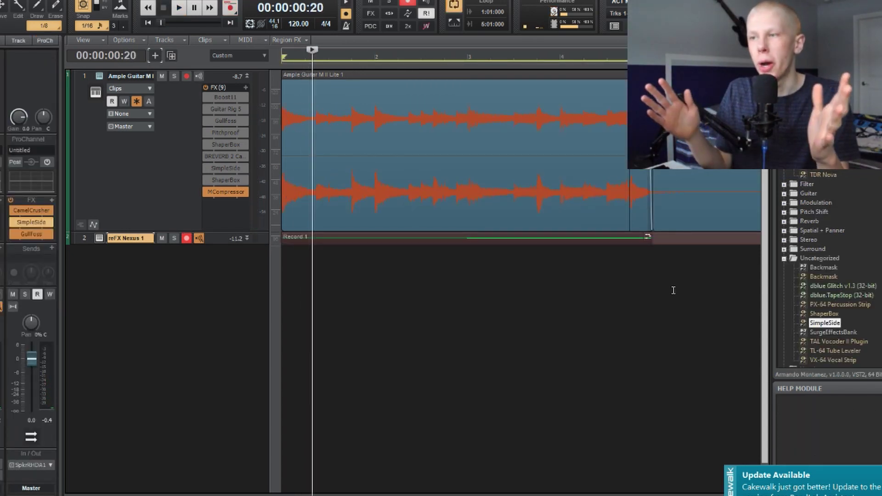
key("space")
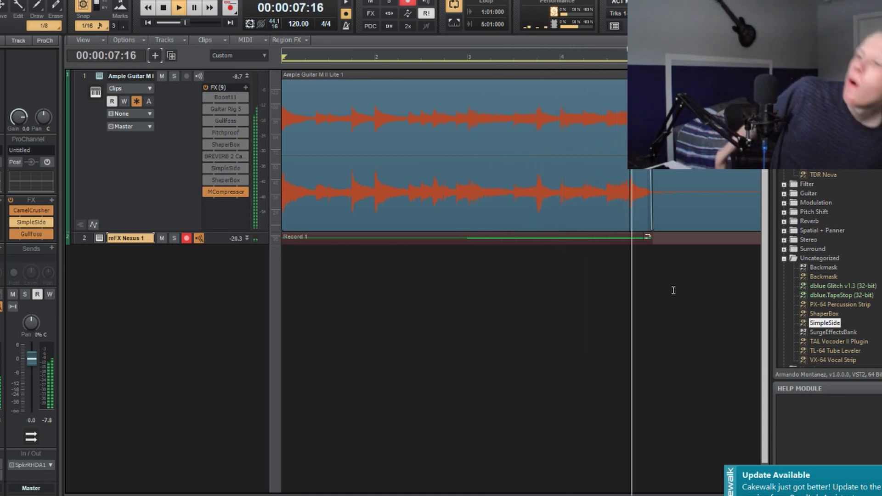
key("w")
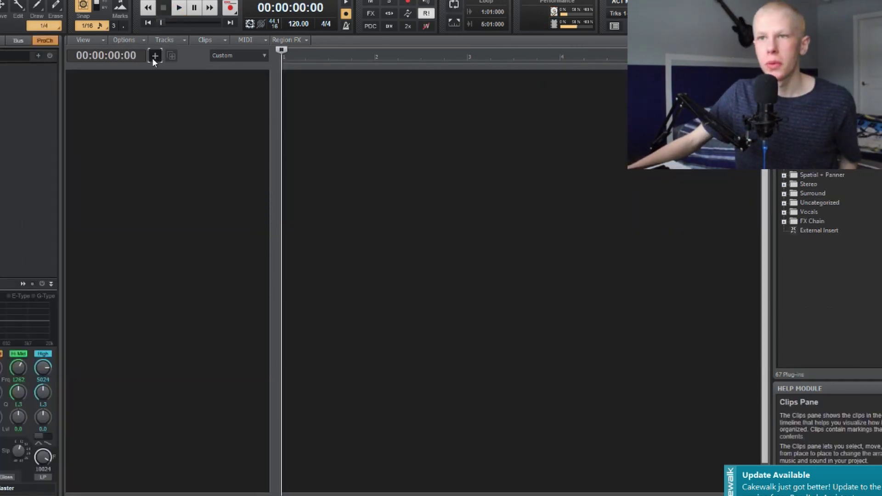
Step: Add an instrument track, deselect the duplicated chord notes, and play the chords
left_click(155, 55)
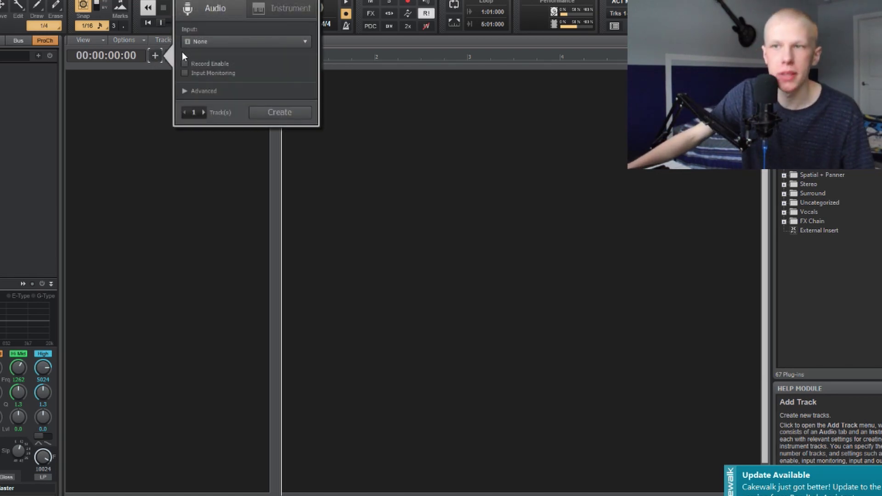
left_click(287, 9)
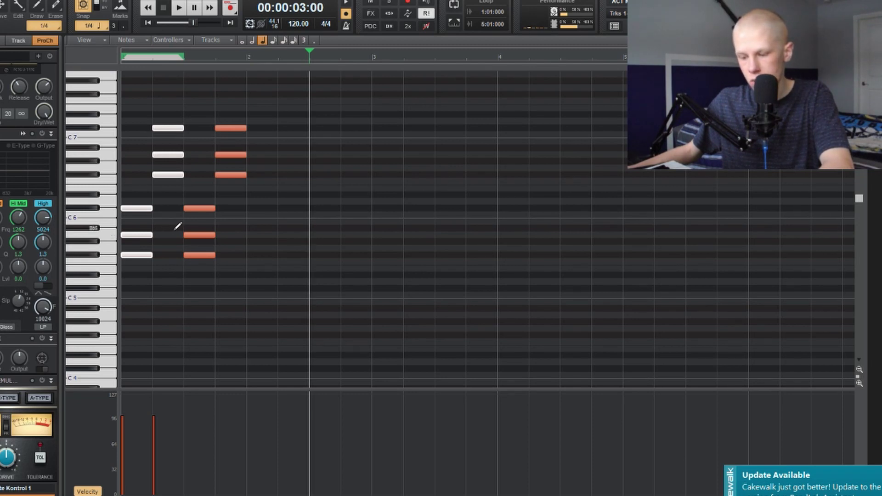
left_click(178, 226)
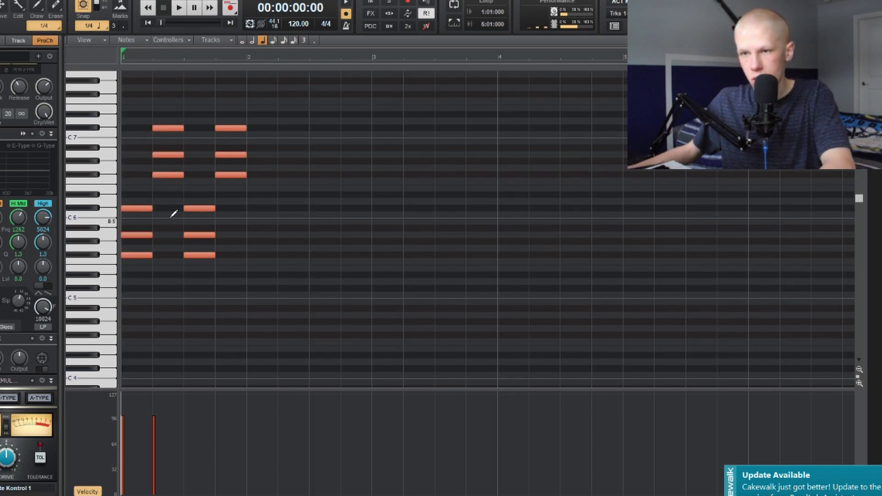
key("space")
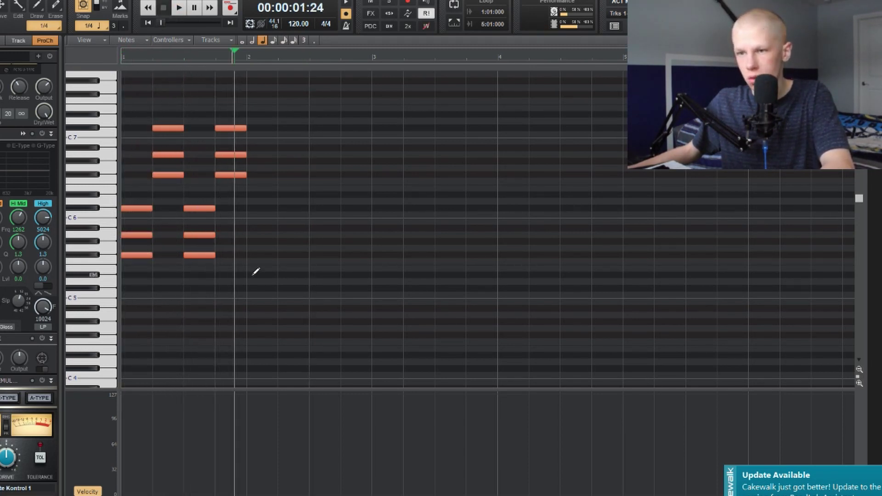
Step: Reshape the chords: raise a low note to F5, add B5, another note and a closing low note
left_click_drag(264, 270, 264, 263)
left_click(255, 220)
key("space")
scroll(296, 228, "up", 3)
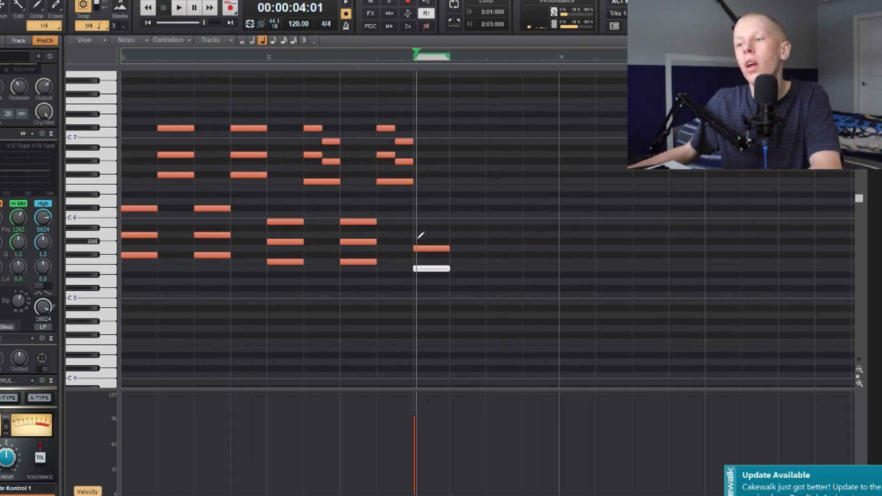
left_click(420, 235)
key("space")
key("t")
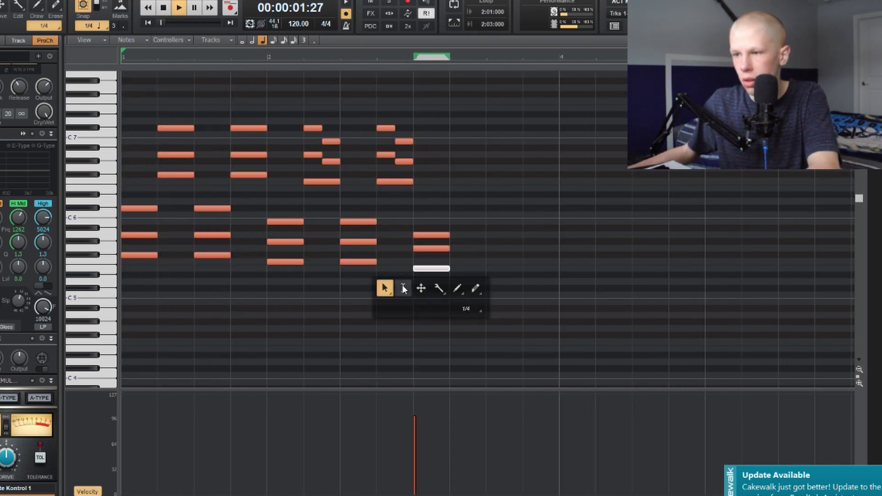
left_click(442, 278)
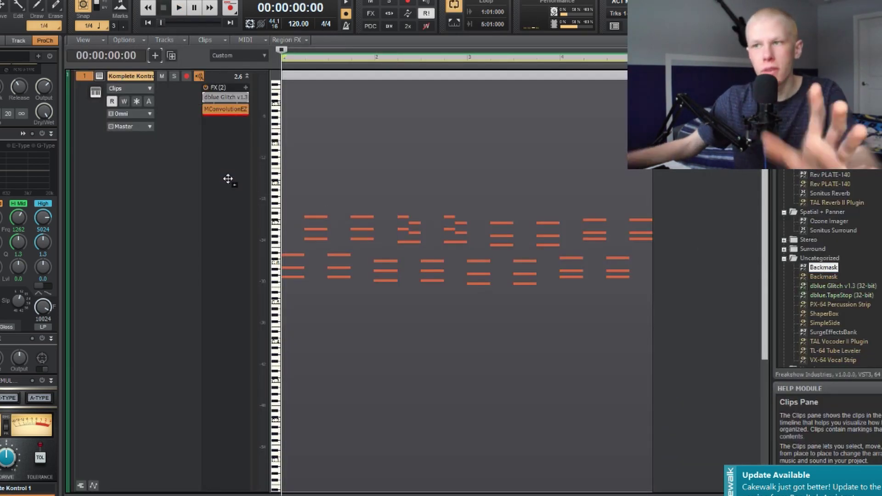
Step: Insert Backmask into the chord track's FX bin and switch it to another mode while listening
left_click_drag(228, 178, 228, 179)
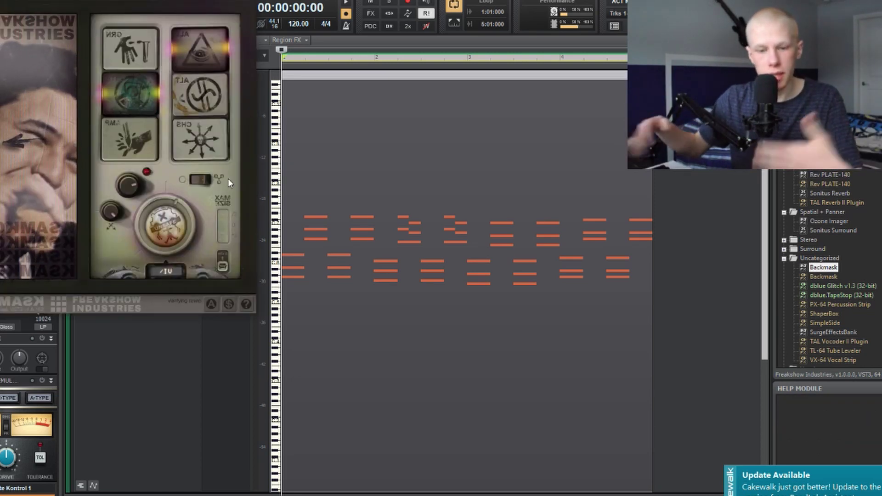
key("space")
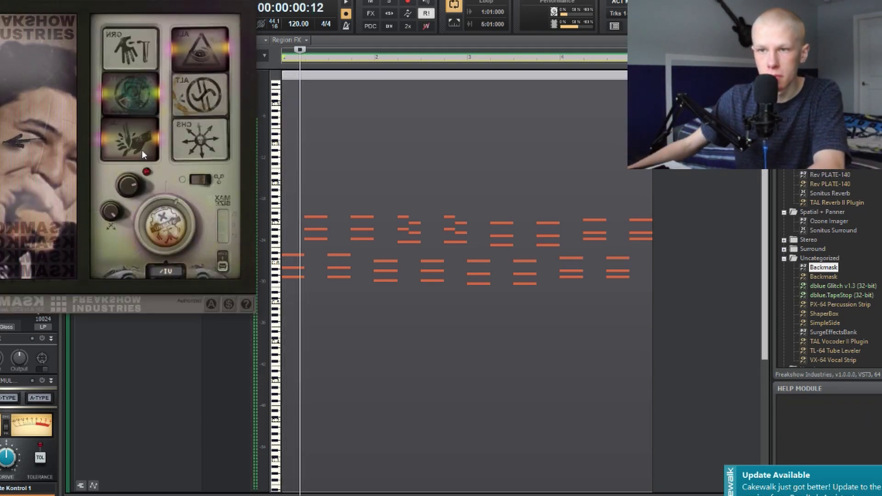
left_click(173, 224)
key("space")
key("space")
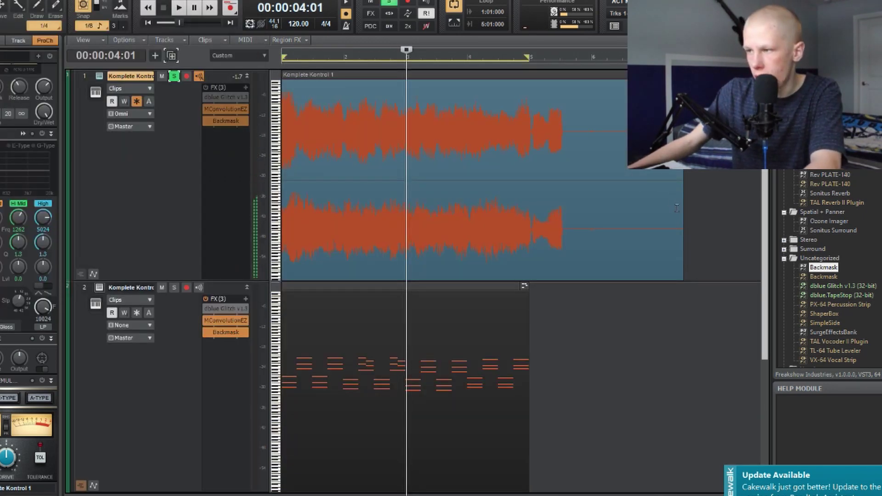
Step: Trim the audio clip to end and the MIDI clip to start at the playhead, then unsolo track 1
left_click_drag(682, 211, 399, 203)
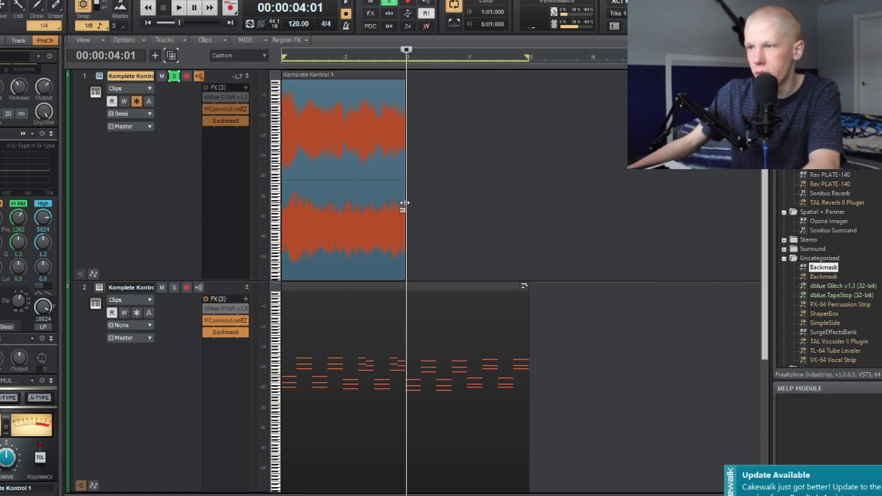
left_click_drag(283, 300, 405, 318)
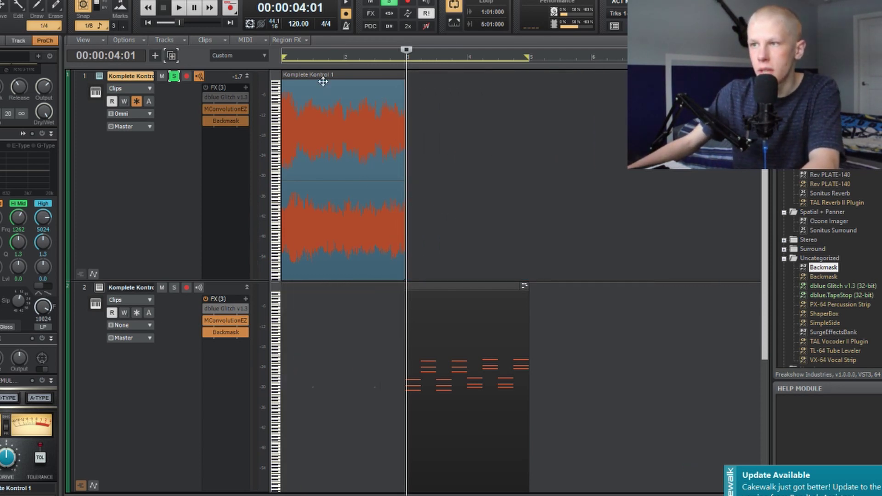
left_click(172, 77)
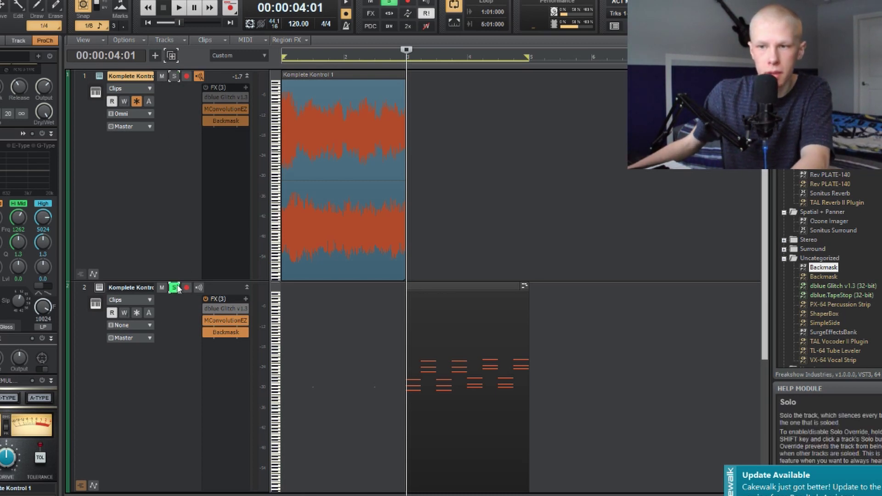
key("space")
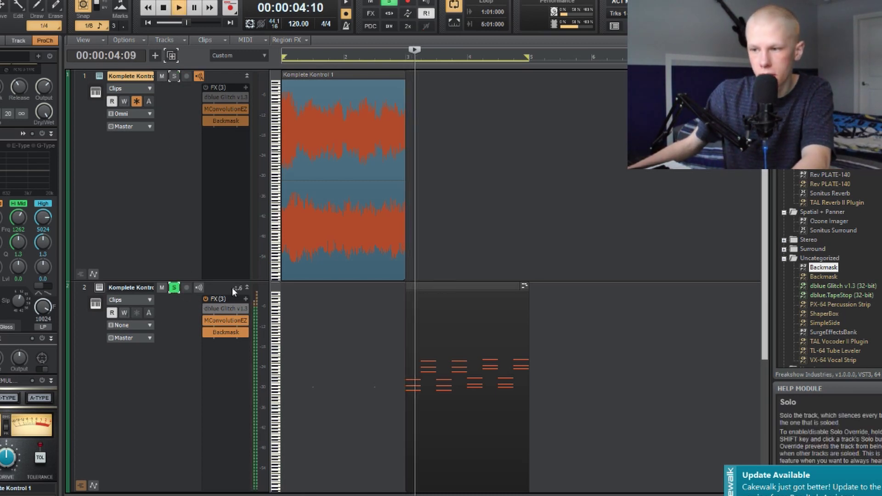
Step: Record the remaining chords from the MIDI track as a second audio take and fit all tracks into view
left_click(165, 339)
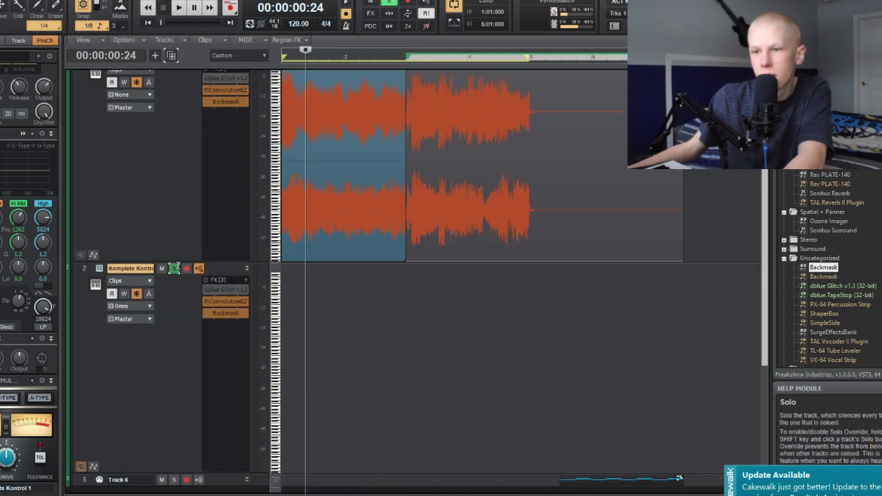
key("space")
key("space")
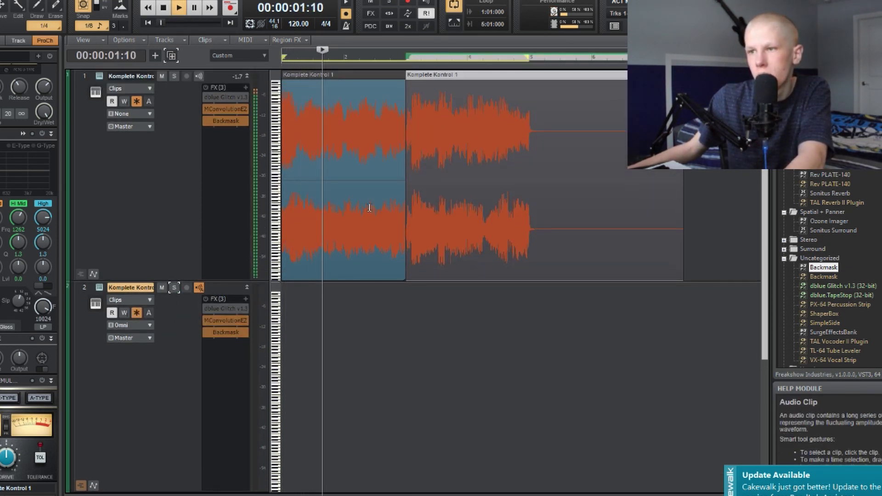
key("f")
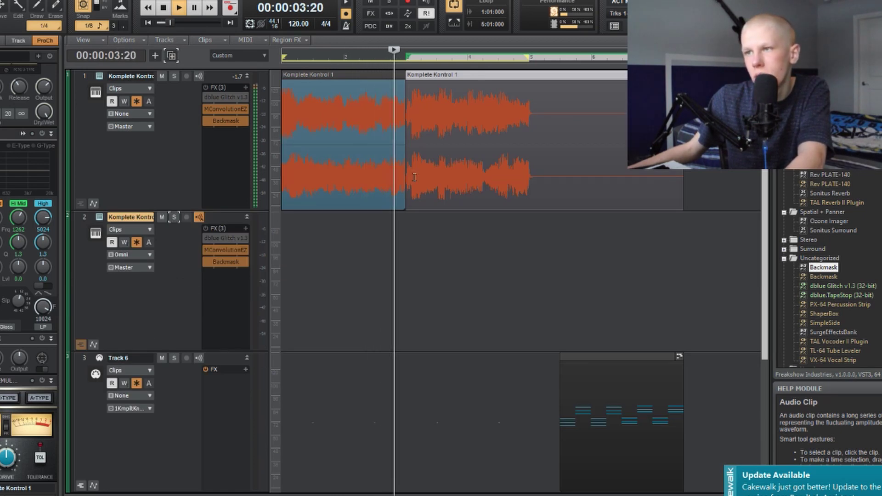
scroll(413, 183, "up", 3)
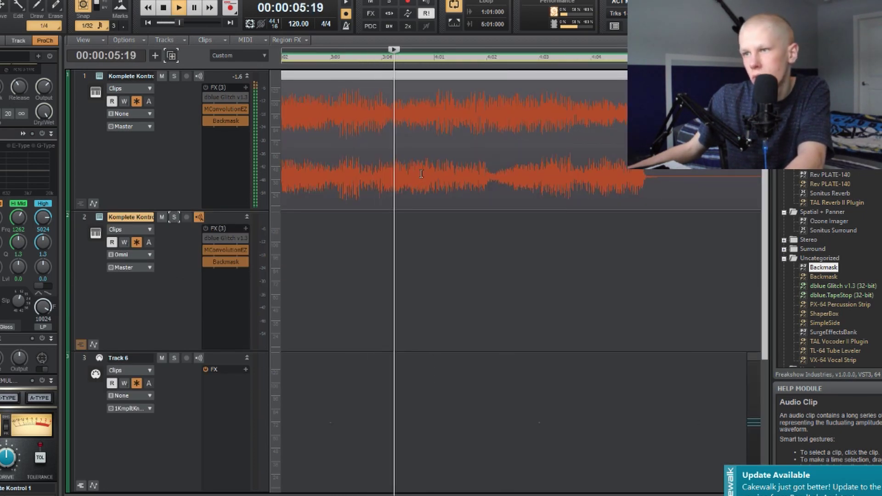
scroll(418, 182, "down", 3)
scroll(425, 178, "down", 2)
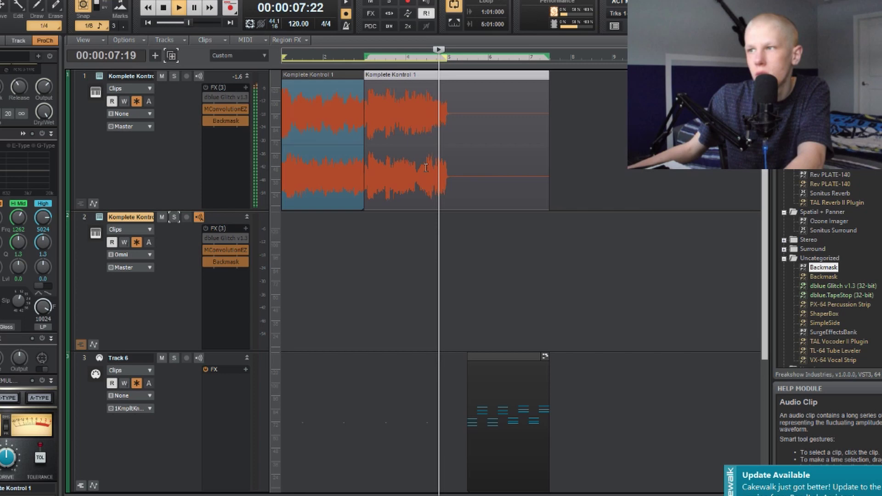
key("space")
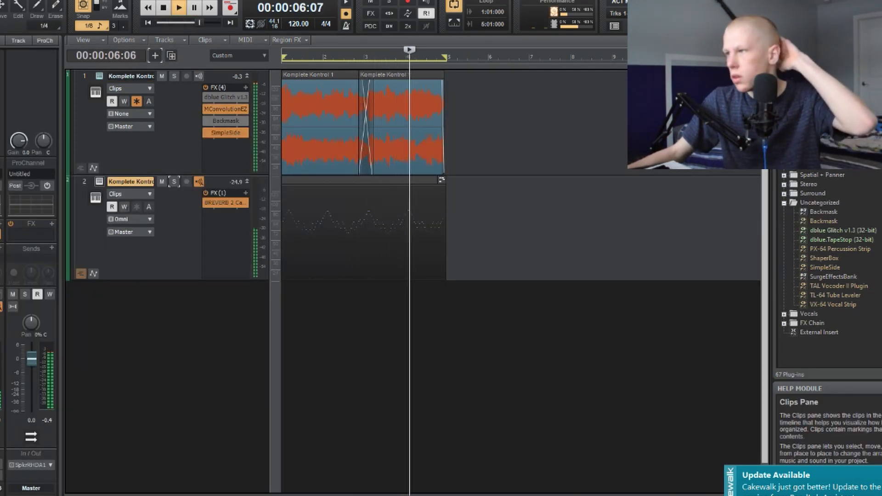
Step: Drag a plug-in from the Plug-in Browser into the FX bin, then play the layered melody from the start
scroll(827, 271, "up", 3)
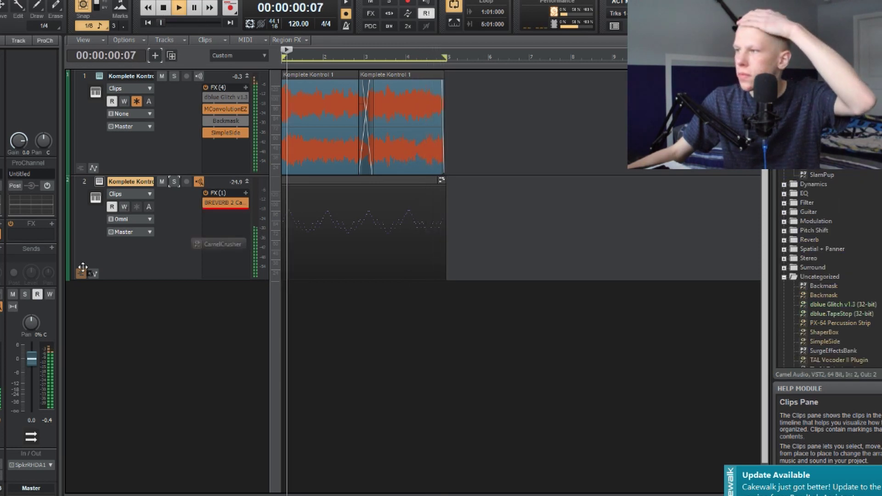
left_click_drag(823, 159, 44, 240)
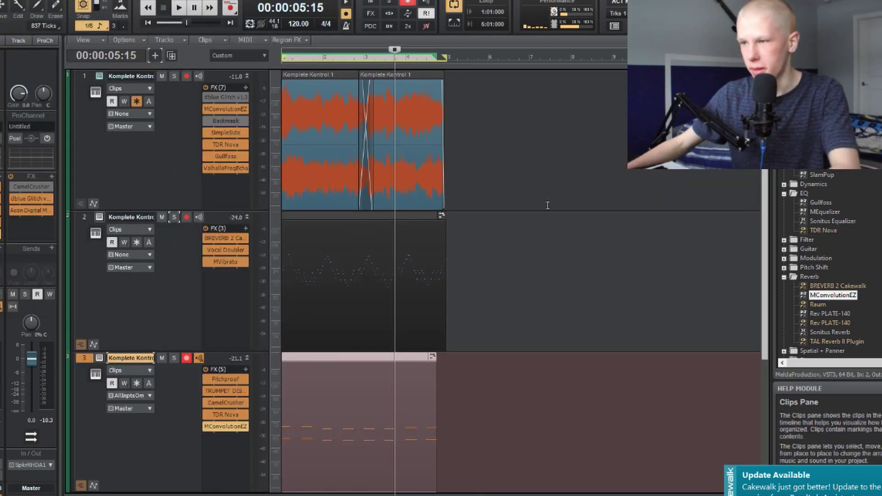
key("w")
key("space")
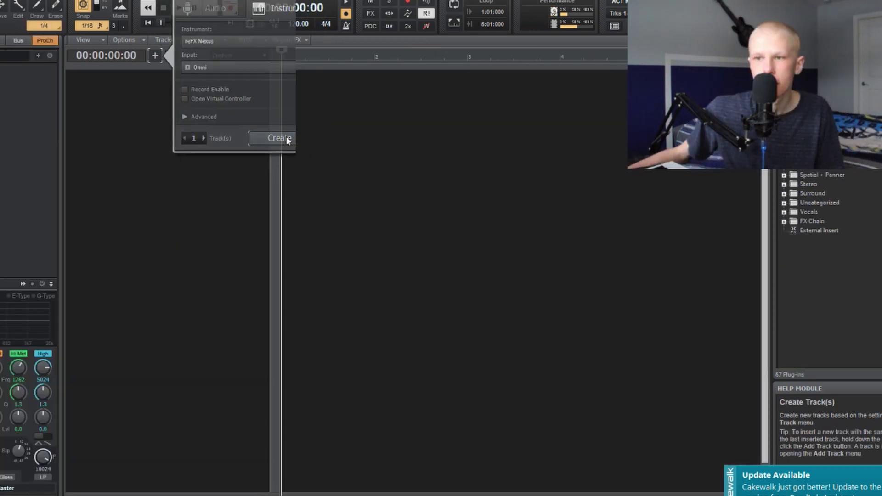
Step: Insert the Nexus synth track and load the PN Distorted Piano Strings preset
left_click(286, 136)
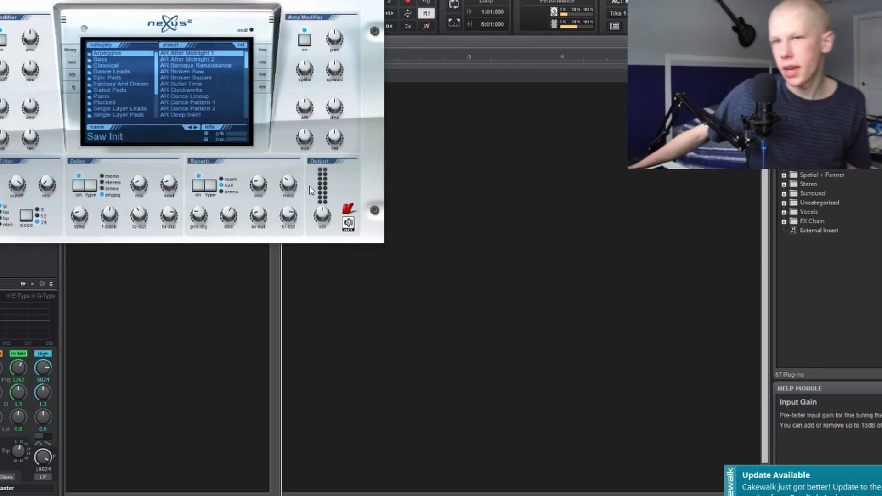
left_click(100, 97)
left_click(194, 103)
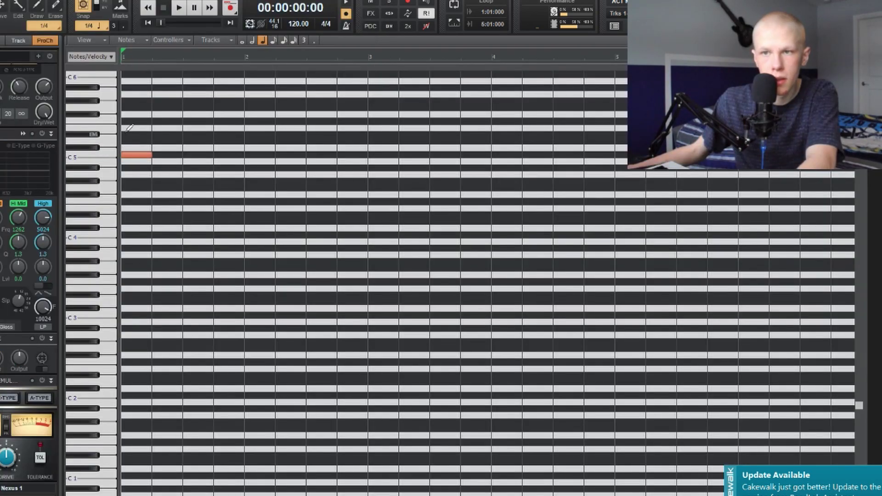
Step: Draw bar-1 chords from a G#5 note, raise two notes to C6, and play them back
left_click(128, 102)
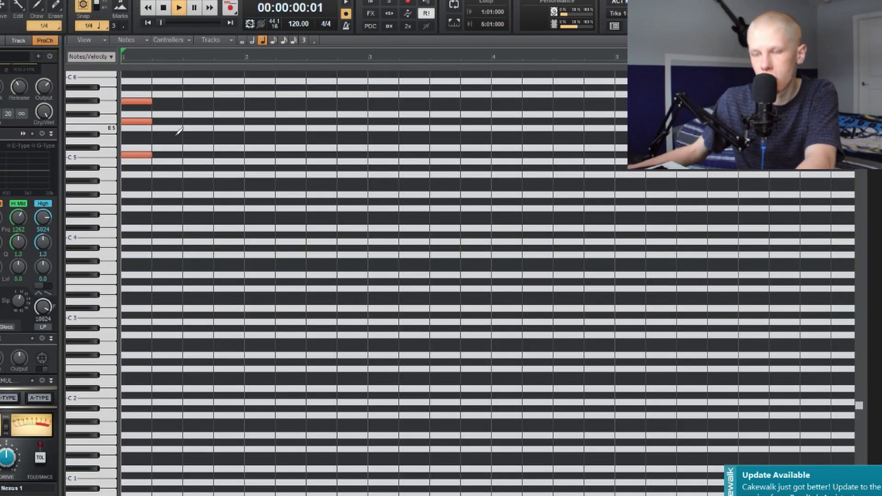
scroll(188, 142, "up", 3)
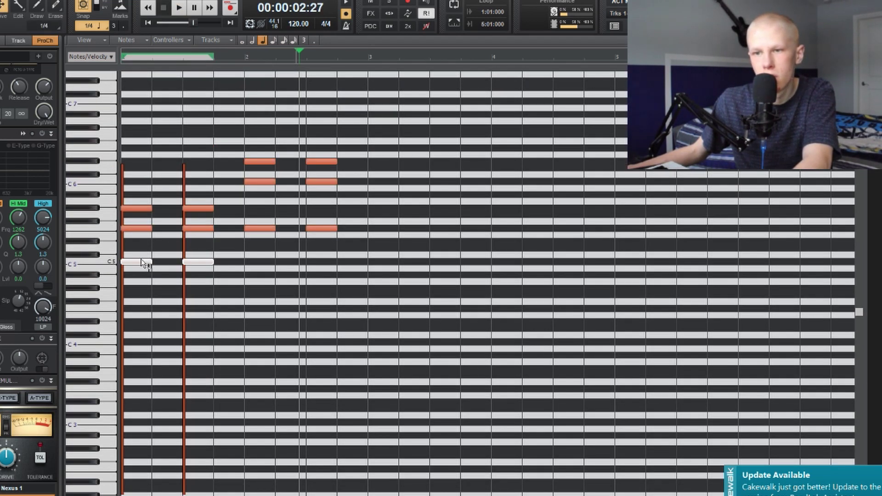
left_click_drag(142, 257, 143, 185)
key("w")
key("space")
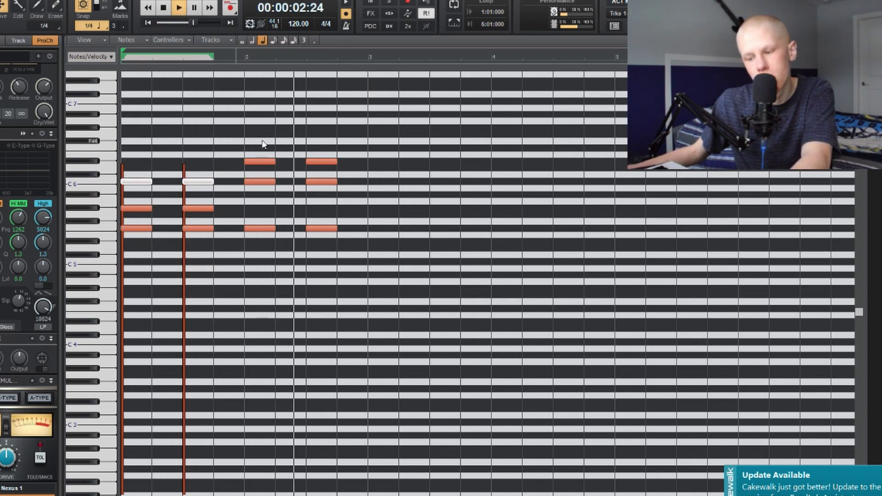
Step: Add a second reFX Nexus instrument track loaded with the PN Delay Piano preset
key("t")
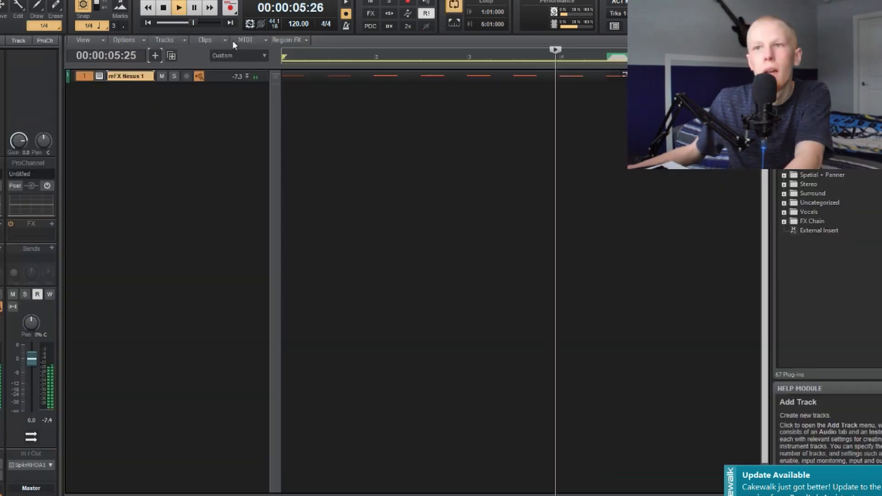
left_click(155, 56)
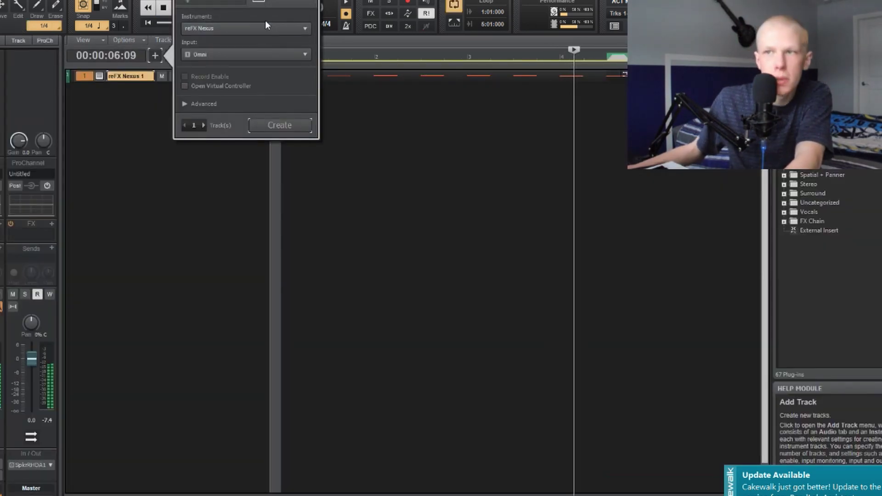
left_click(286, 125)
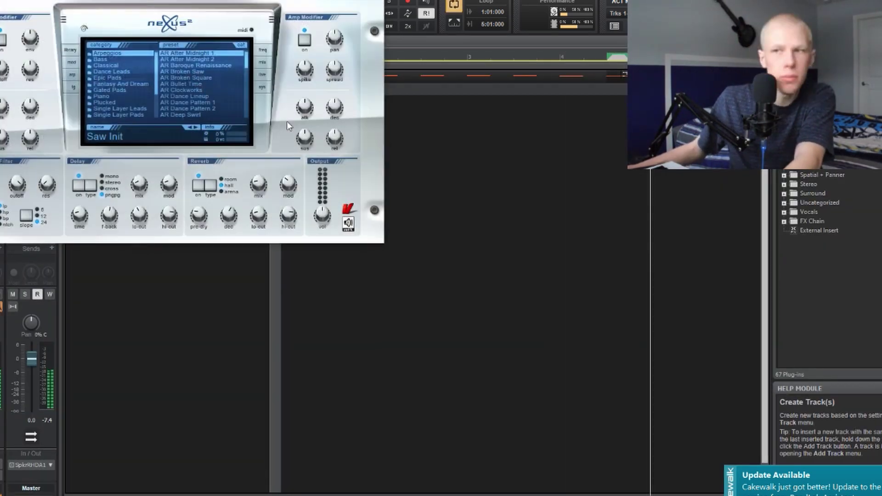
left_click(110, 96)
left_click(187, 90)
key("Escape")
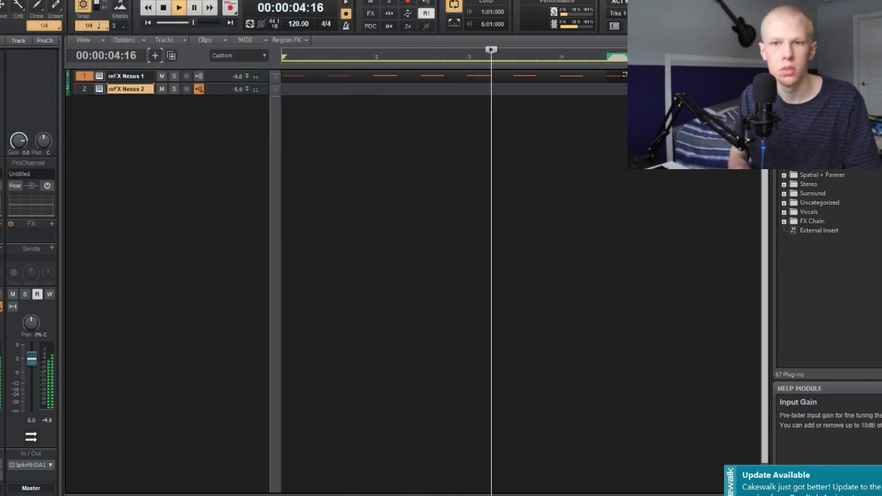
Step: Record takes on the second Nexus track and the Komplete Kontrol track, then open the Record 2 clip's notes
key("space")
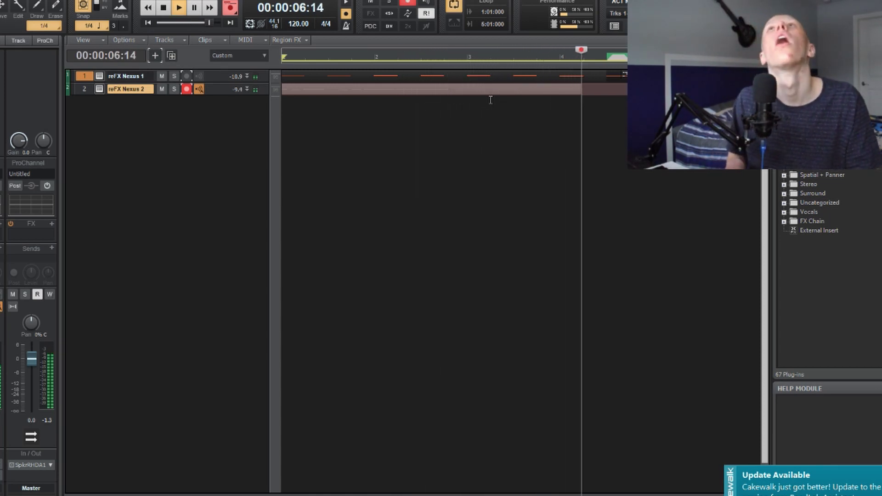
key("space")
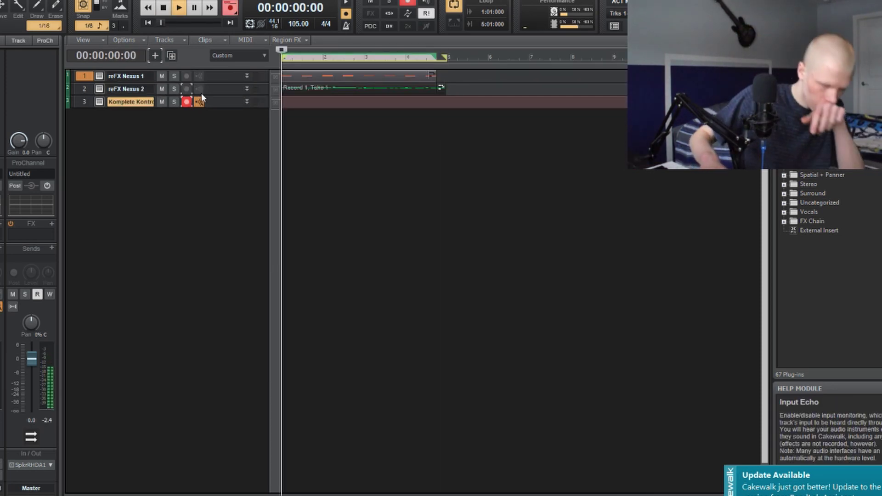
key("space")
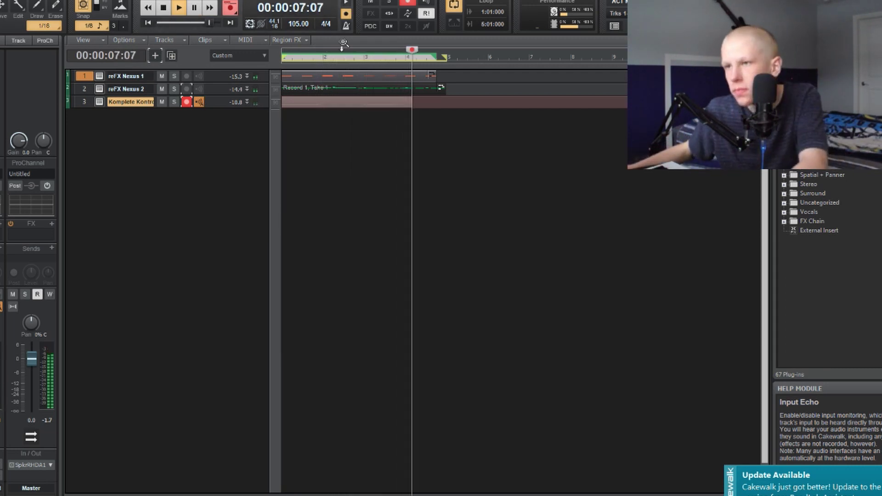
key("space")
double_click(354, 99)
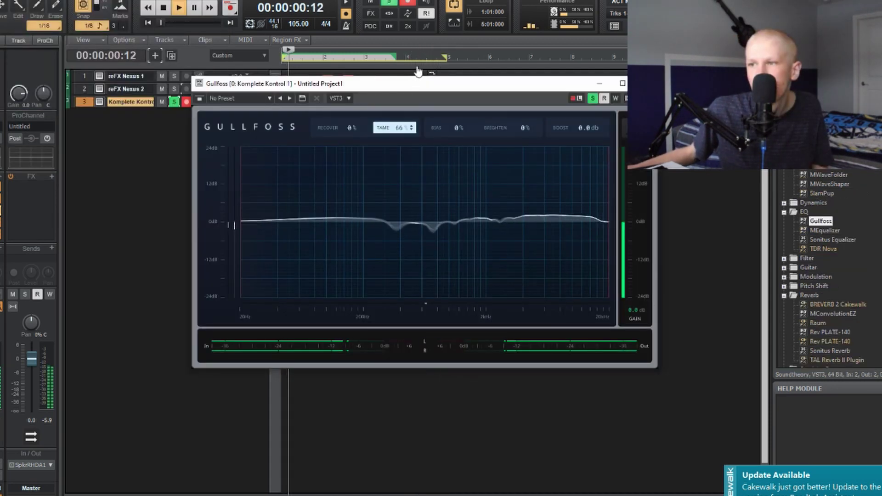
Step: Raise Gullfoss's Tame knob to 90% and Brighten to 27%
left_click_drag(399, 128, 399, 121)
left_click_drag(522, 128, 522, 115)
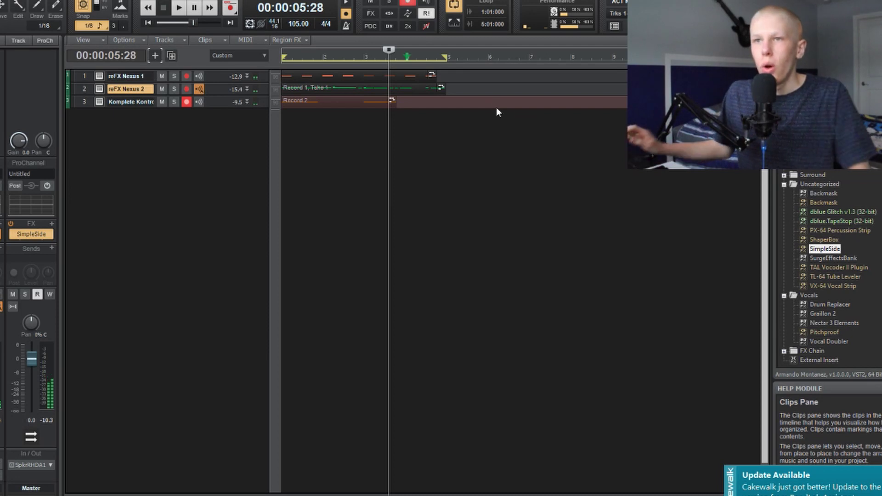
Step: Save the current project under a new name
key("ctrl+s")
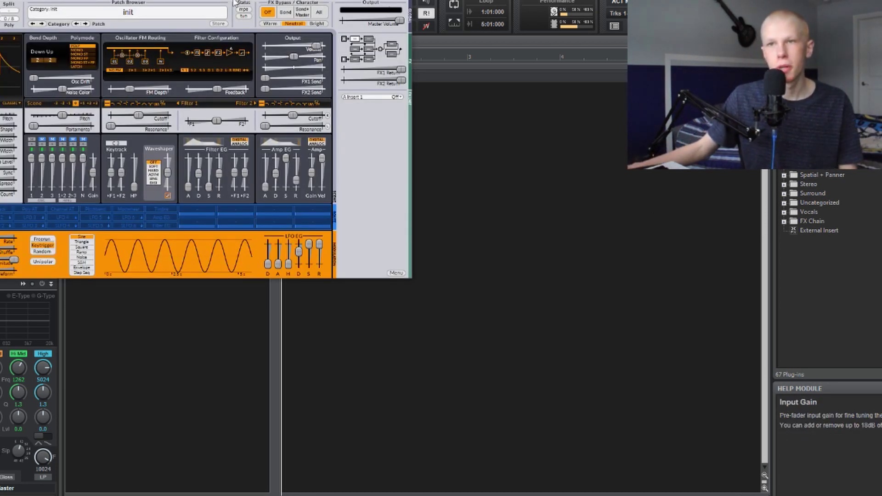
Step: Load the Bell 1 patch from Surge's patch category list
left_click(110, 10)
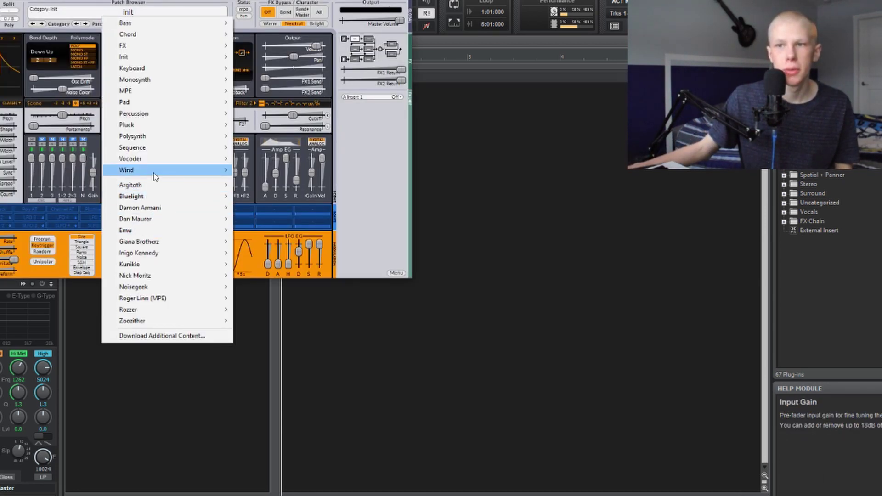
mouse_move(178, 137)
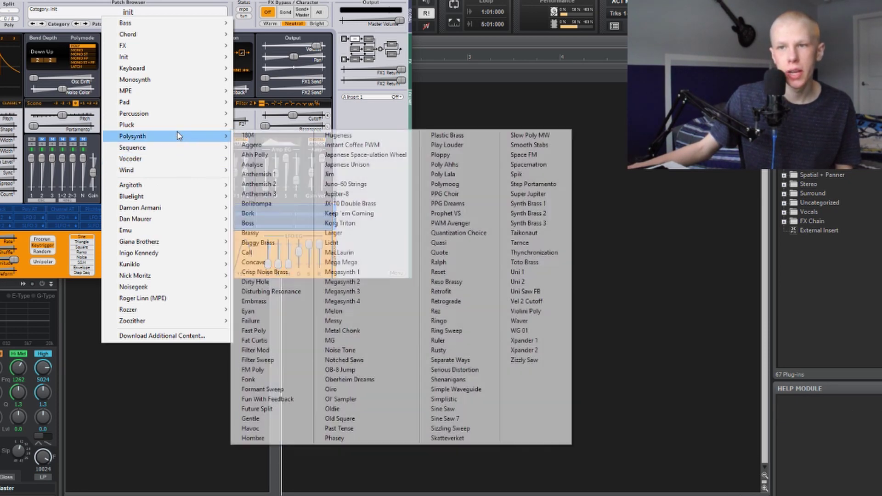
left_click(248, 192)
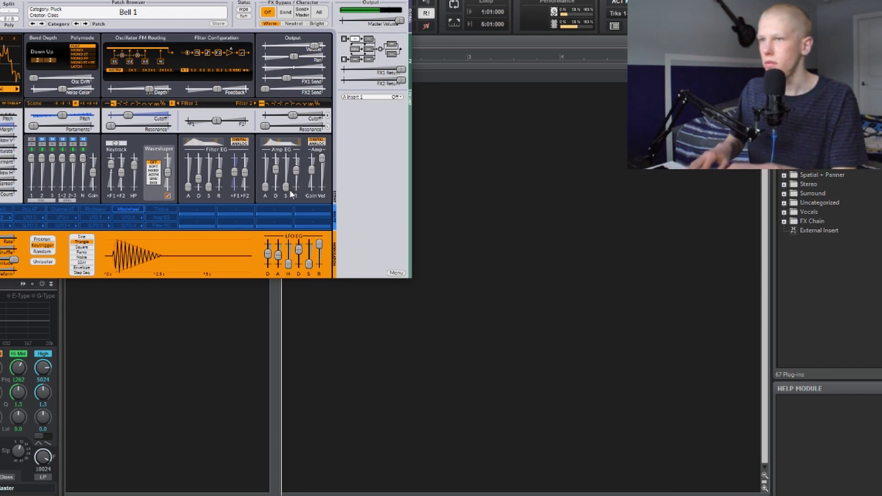
Step: Show the Surge track's notes in the Piano Roll and play the melody
right_click(287, 81)
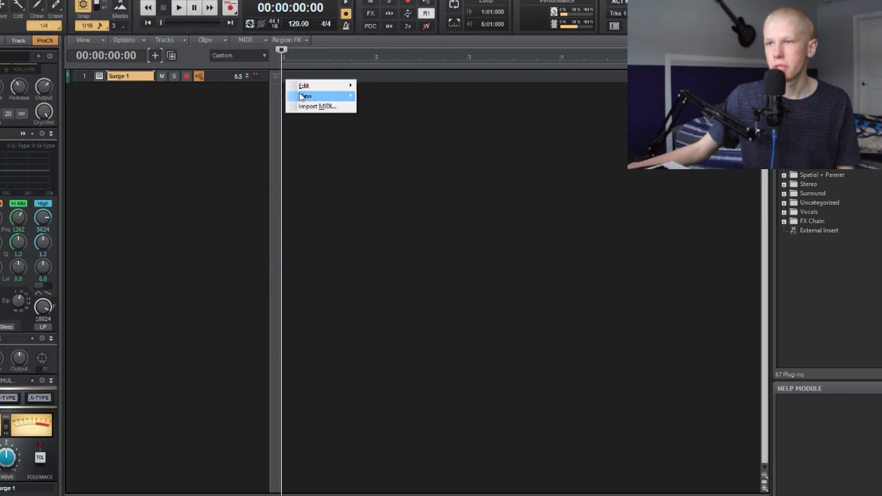
mouse_move(304, 96)
left_click(379, 96)
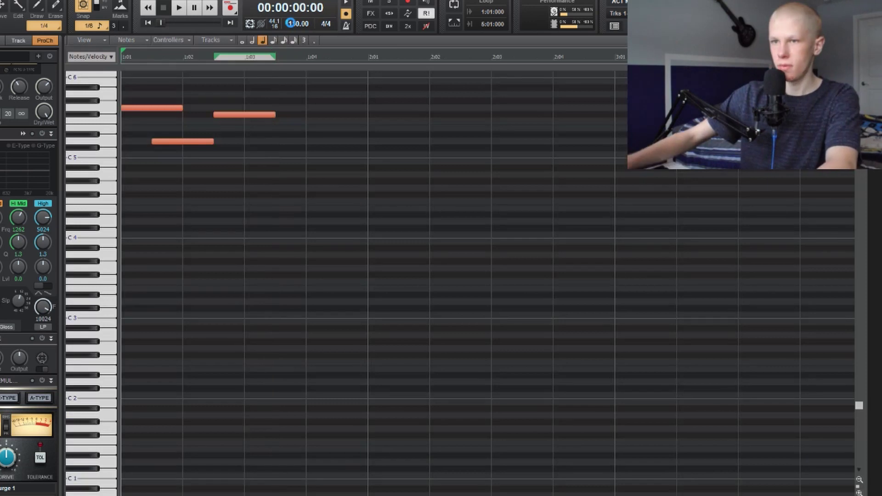
key("space")
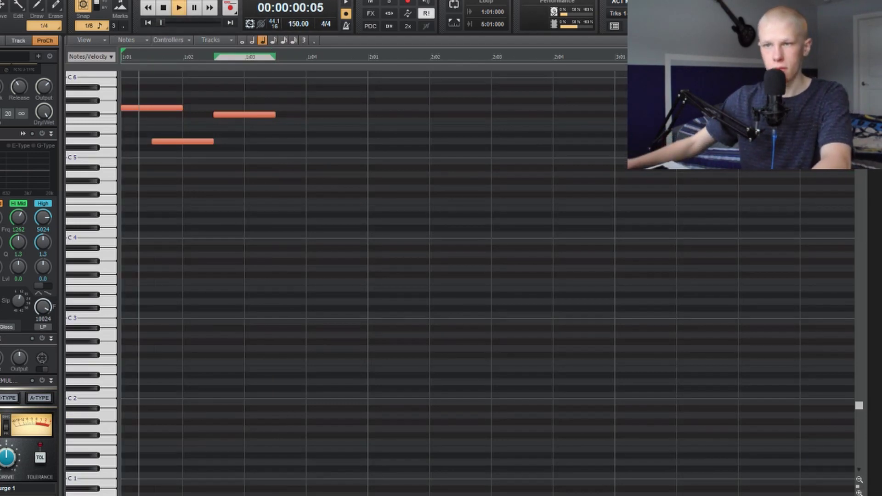
key("space")
Step: Move the third note earlier and lower, add a G5 on beat 2, nudge another note earlier, replaying
left_click_drag(249, 115, 219, 121)
key("space")
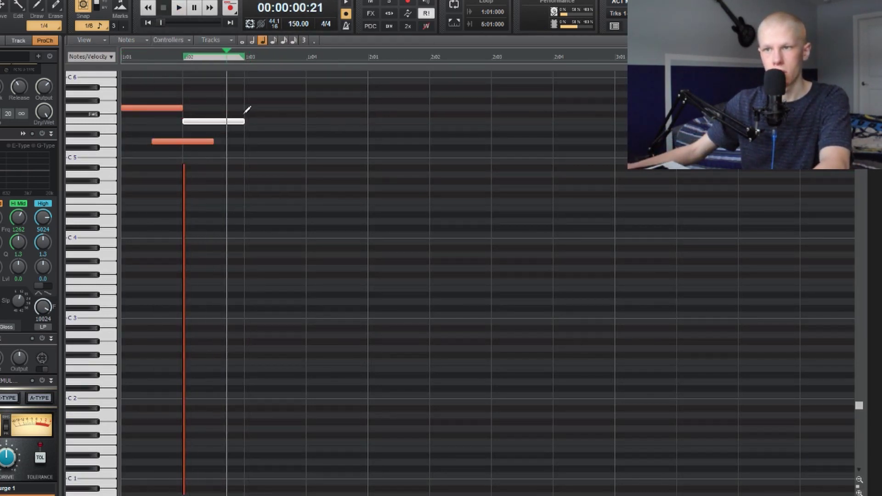
left_click(214, 102)
key("space")
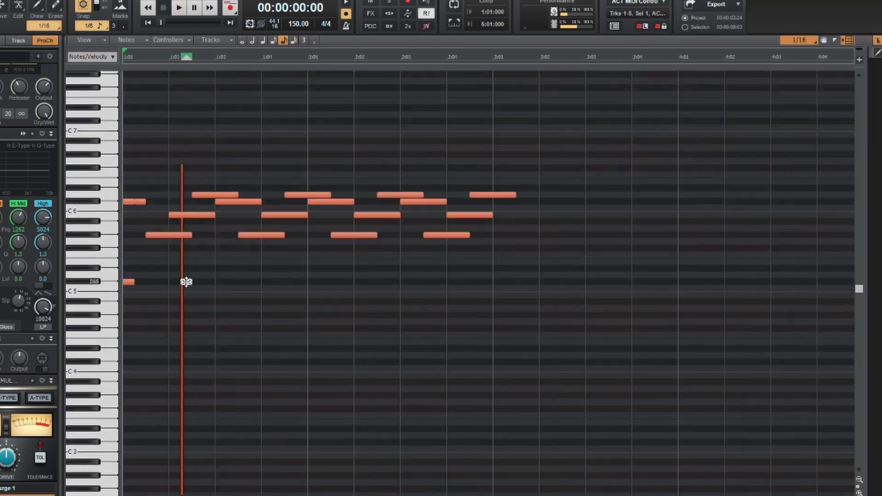
key("space")
key("space")
left_click_drag(205, 282, 197, 281)
key("space")
key("space")
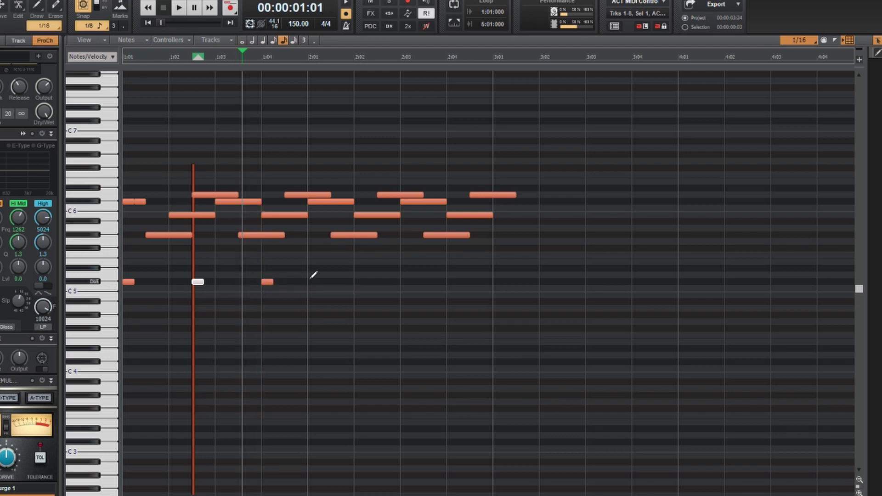
key("space")
key("space")
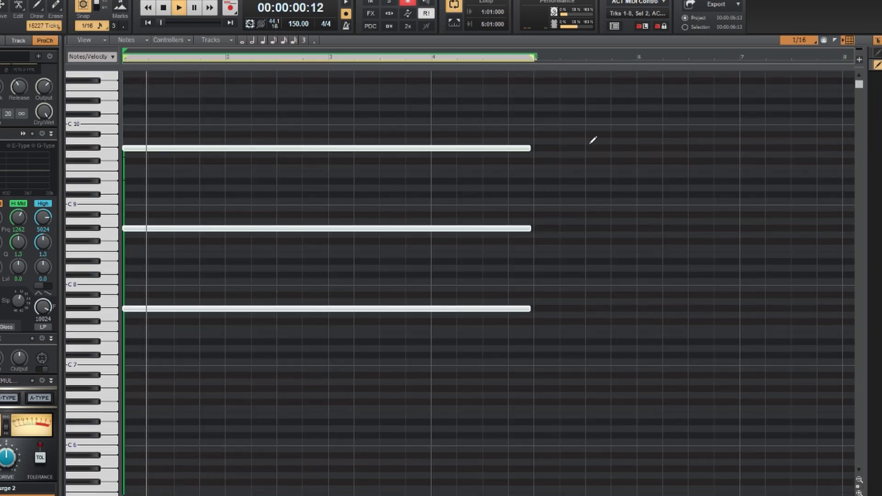
Step: Extend the three held notes to bar 5, then return to Track view and open the Surge window
left_click_drag(531, 147, 534, 147)
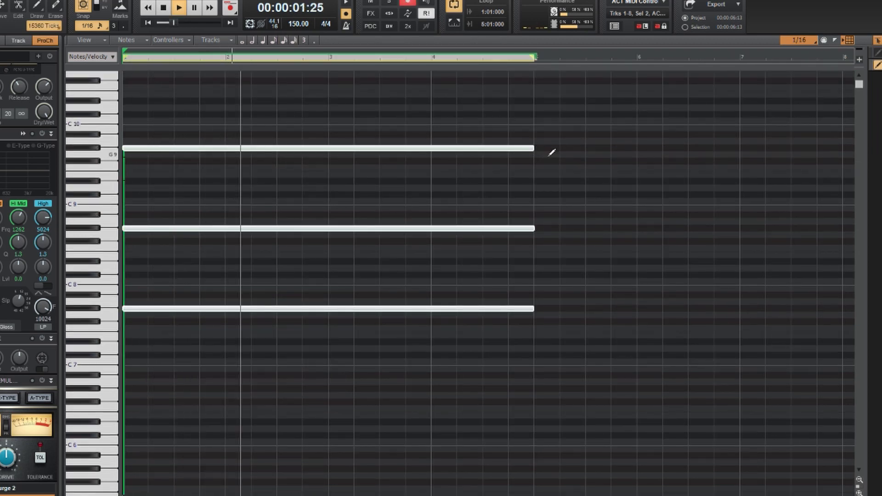
left_click(574, 193)
scroll(524, 253, "down", 2)
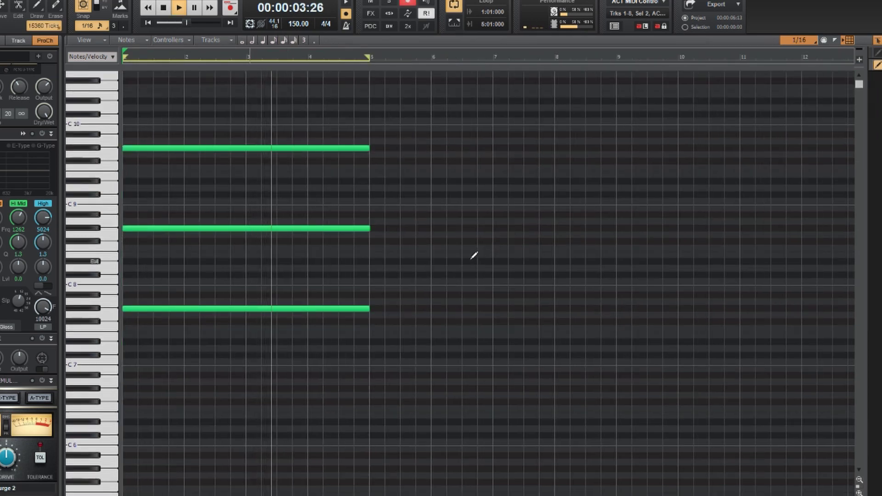
key("d")
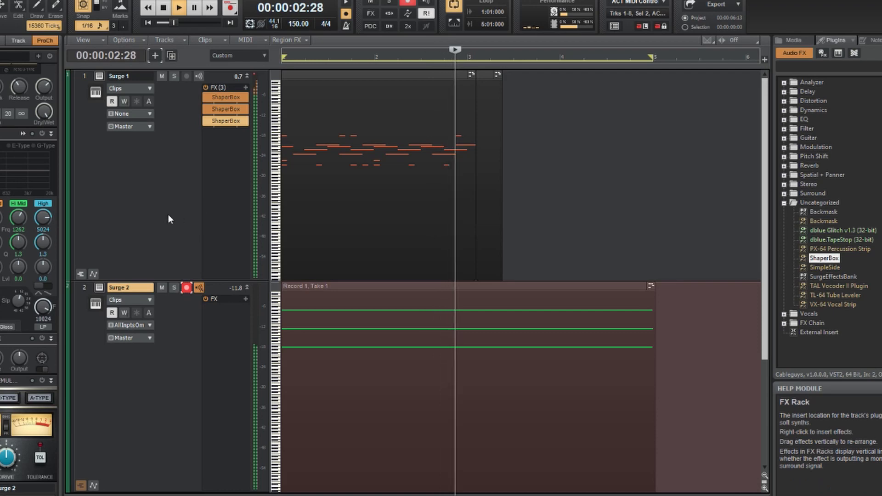
left_click(75, 73)
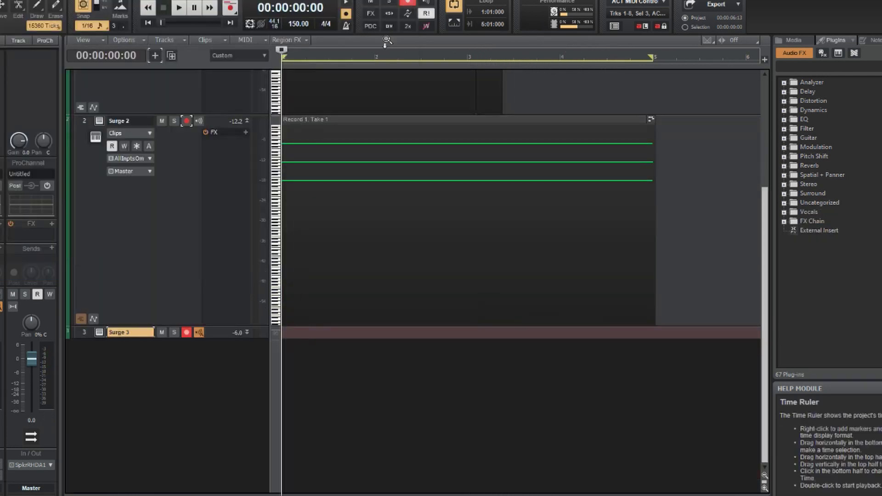
Step: Record short notes on Surge 3, then choose the Box impulse-response set in MConvolutionEZ
key("r")
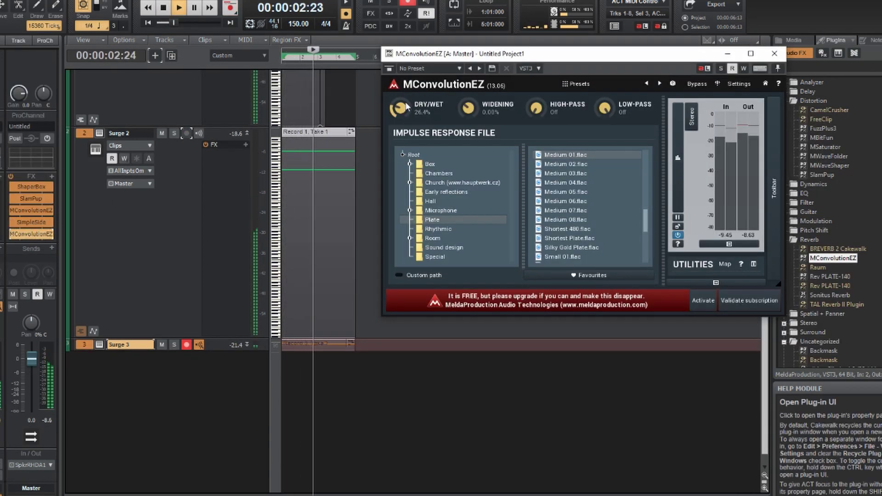
left_click(429, 164)
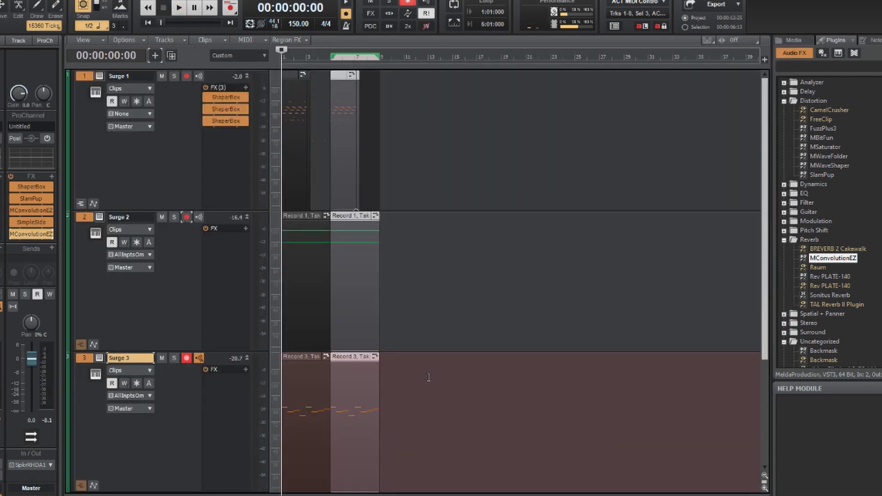
key("space")
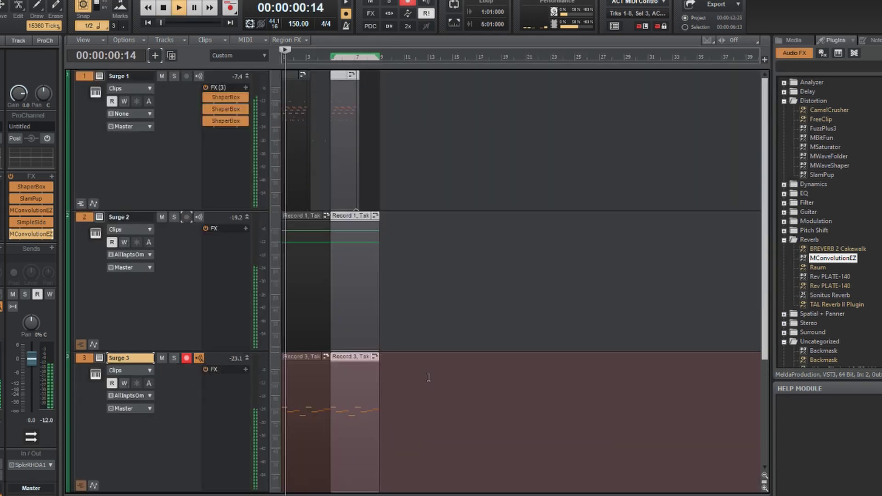